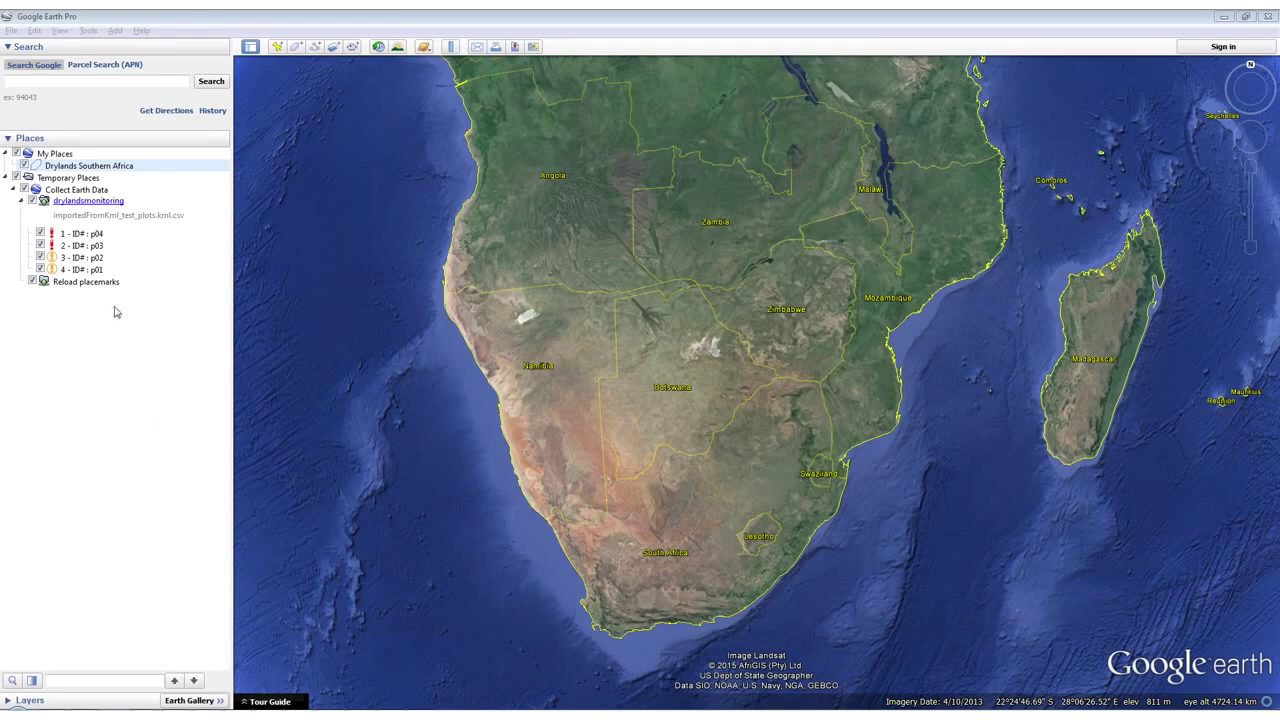
# - Fly to plot p03 from its placemark under Collect Earth Data
pyautogui.doubleClick(94, 245)
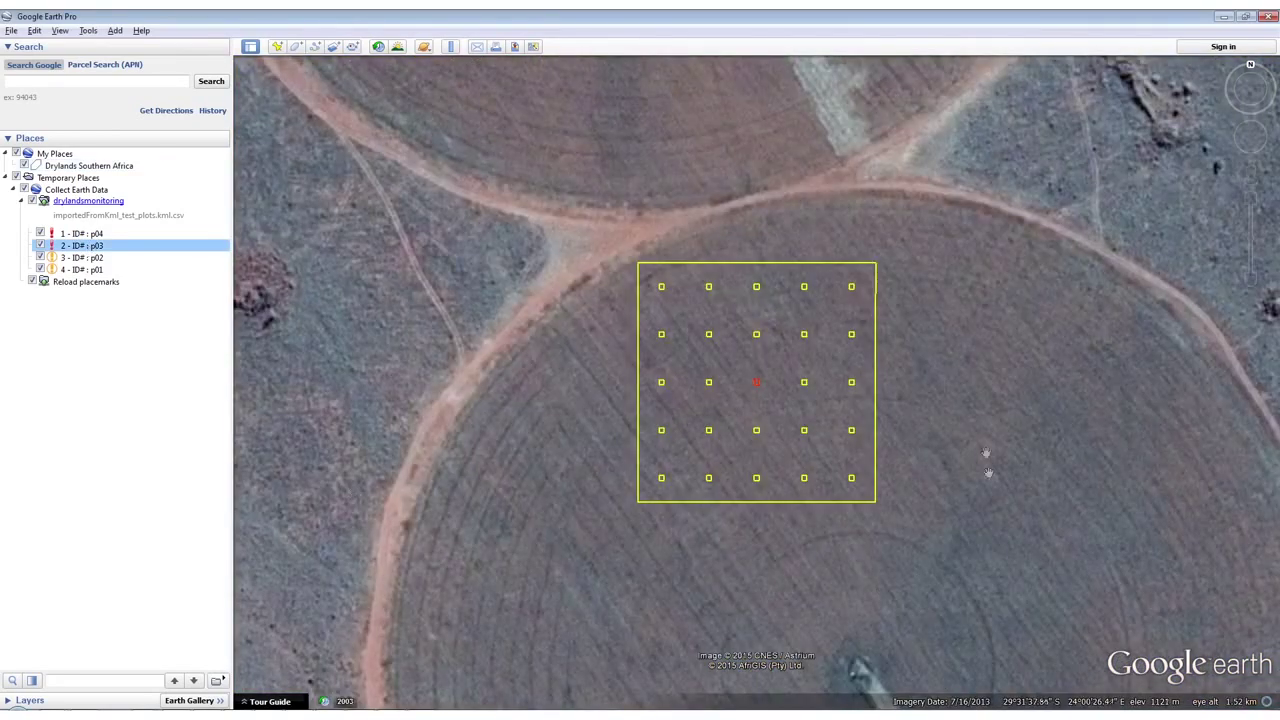
# - Open plot p03's form and answer No to more than 30 trees and shrubs
pyautogui.click(877, 292)
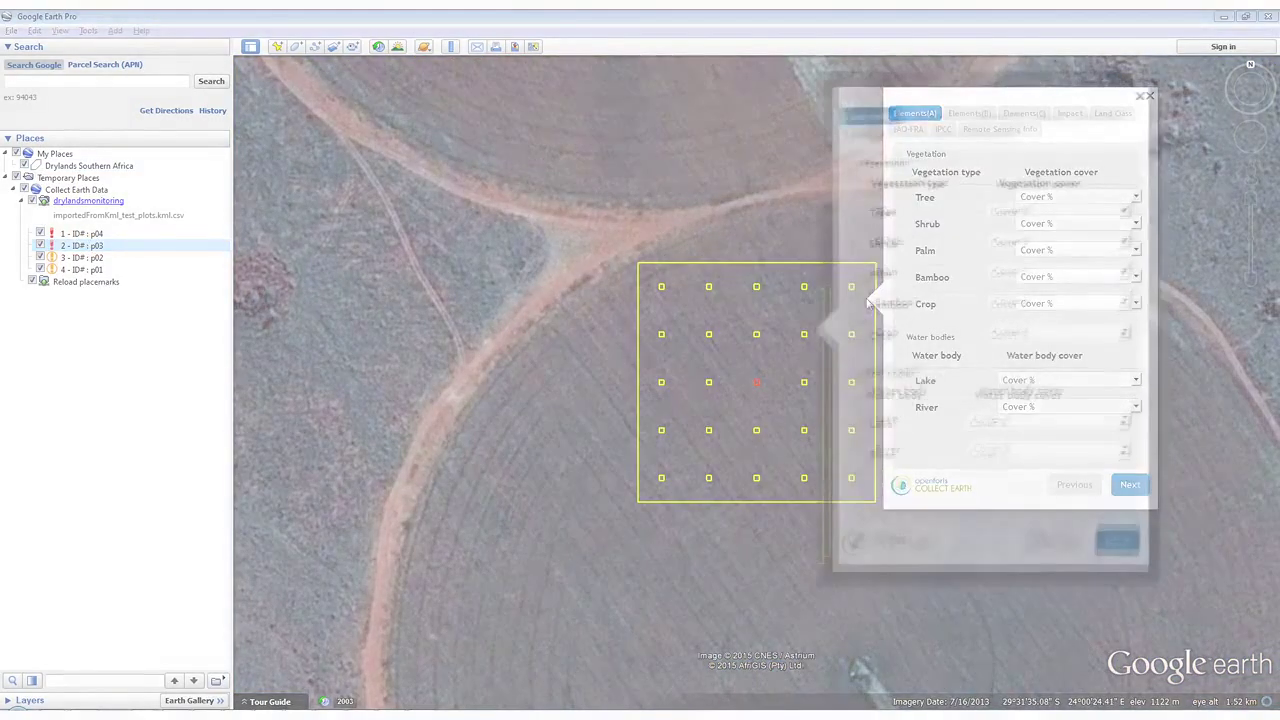
pyautogui.click(1102, 603)
pyautogui.click(1102, 603)
pyautogui.click(1102, 603)
pyautogui.click(860, 217)
pyautogui.click(849, 322)
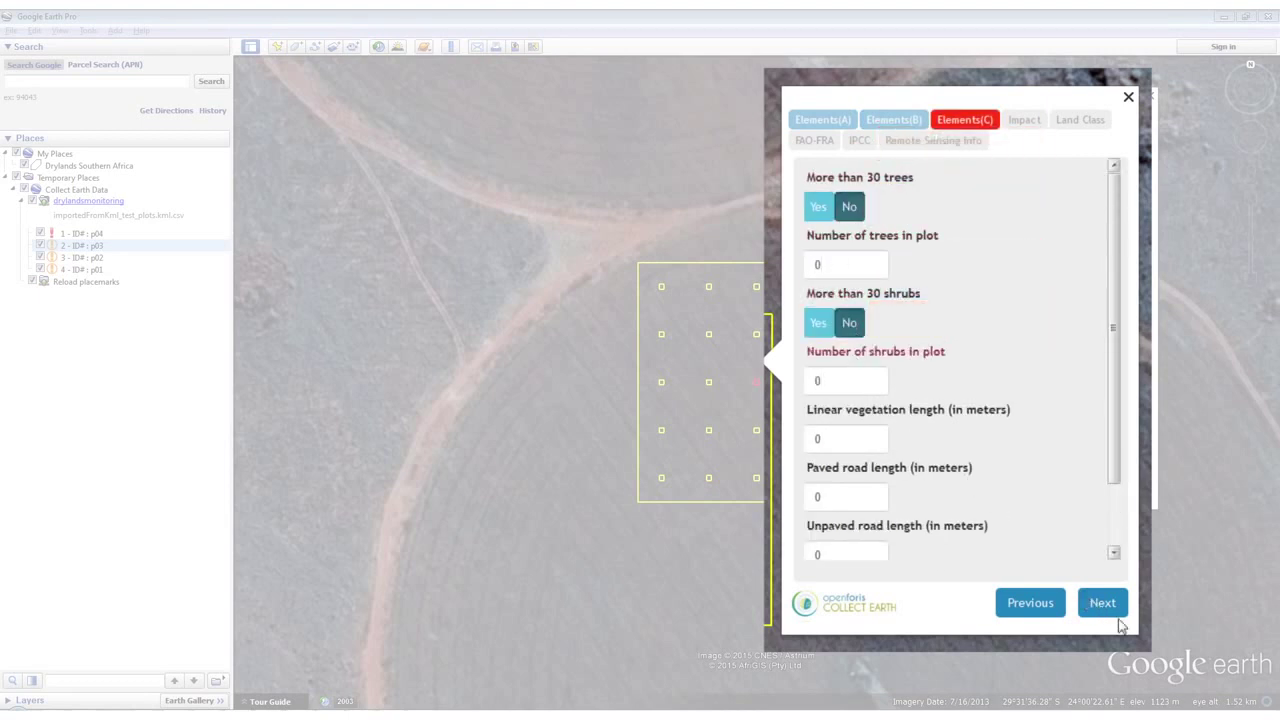
# - Record no desertification or greening and no disturbance in the Impact section
pyautogui.click(1110, 608)
pyautogui.click(1026, 212)
pyautogui.click(1054, 387)
pyautogui.click(1100, 604)
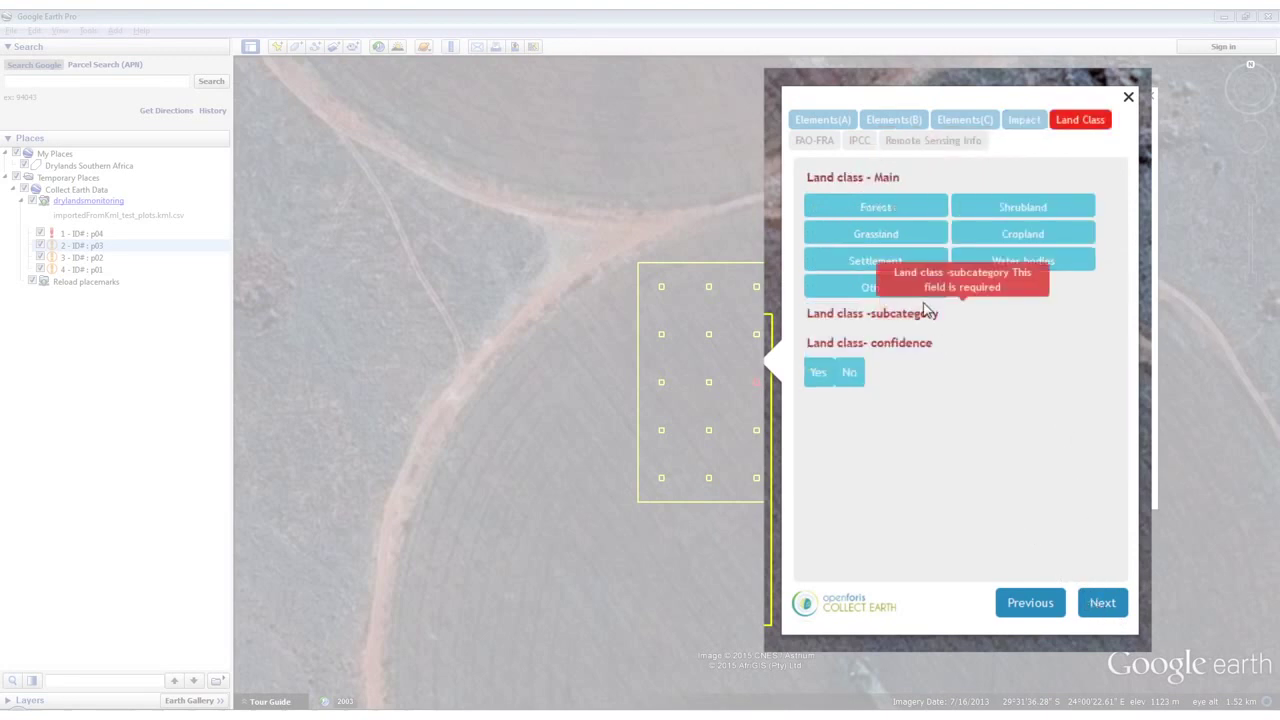
# - Classify the plot as Cropland > Irrigated crops, with FRA class Other land without tree
pyautogui.click(1021, 240)
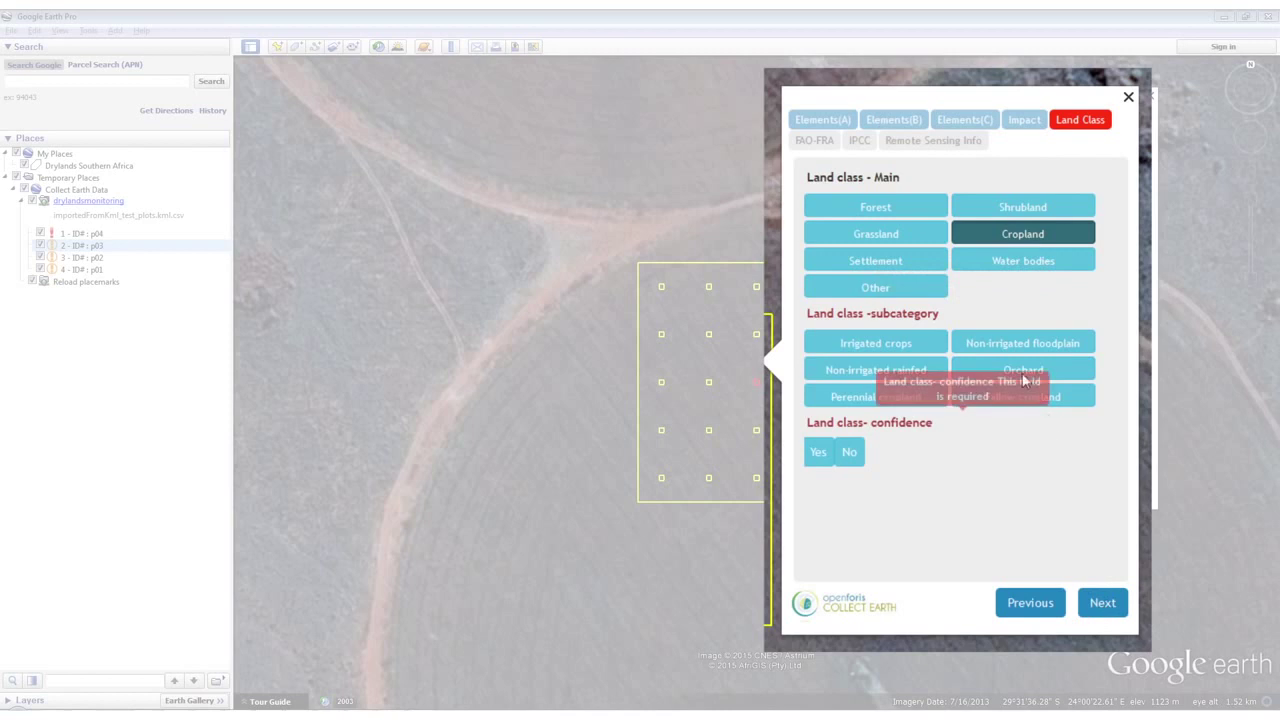
pyautogui.click(914, 345)
pyautogui.click(1102, 604)
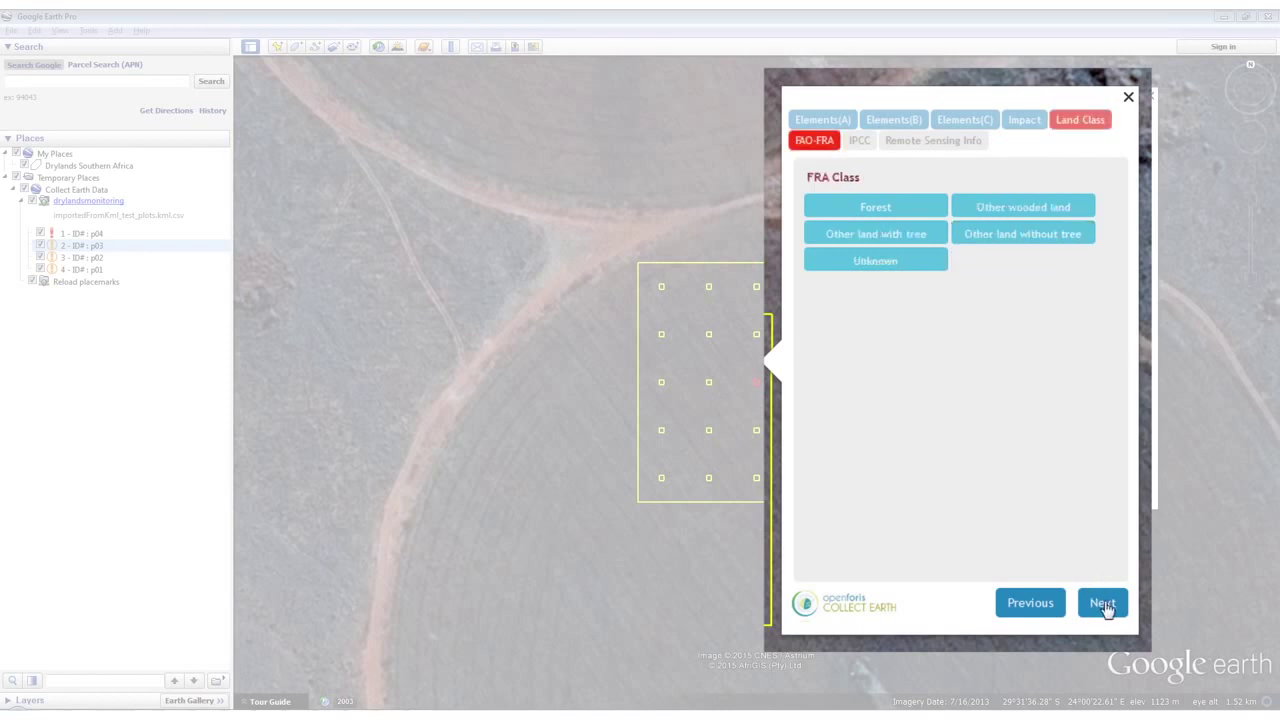
pyautogui.click(1005, 233)
pyautogui.click(1092, 606)
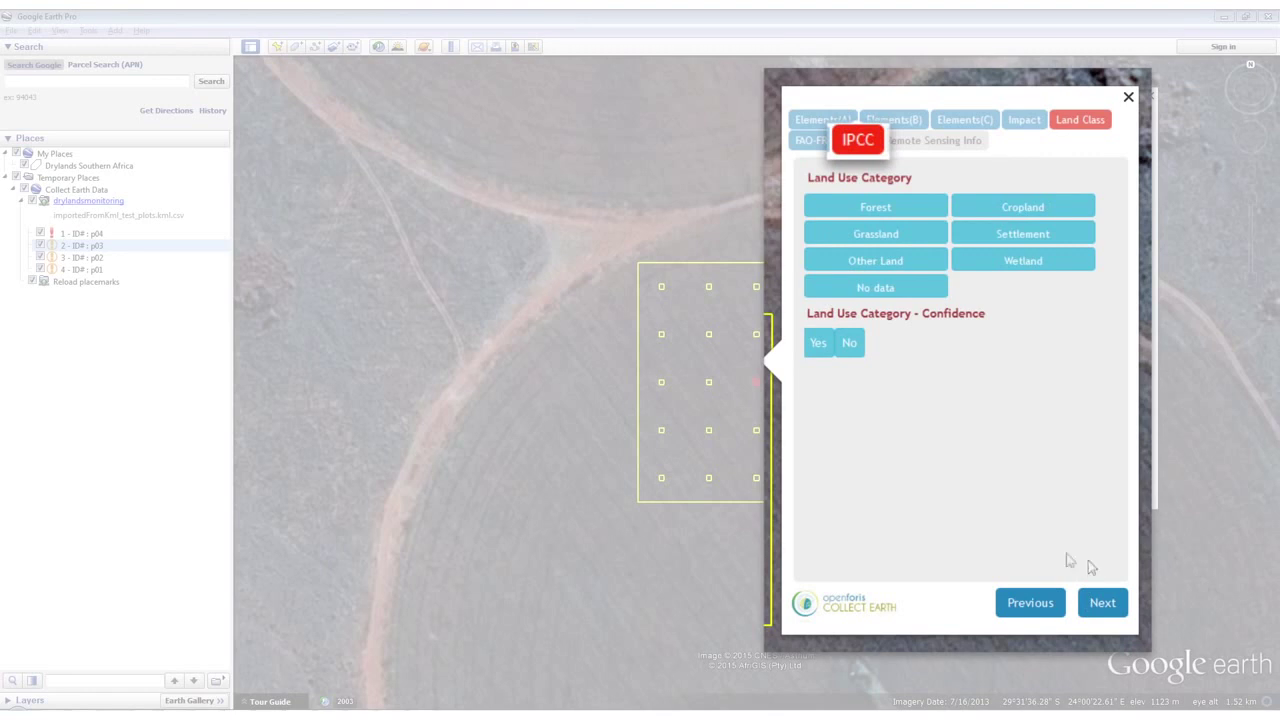
# - Preview the six IPCC categories, then set Cropland as land use with confidence Yes
pyautogui.click(934, 206)
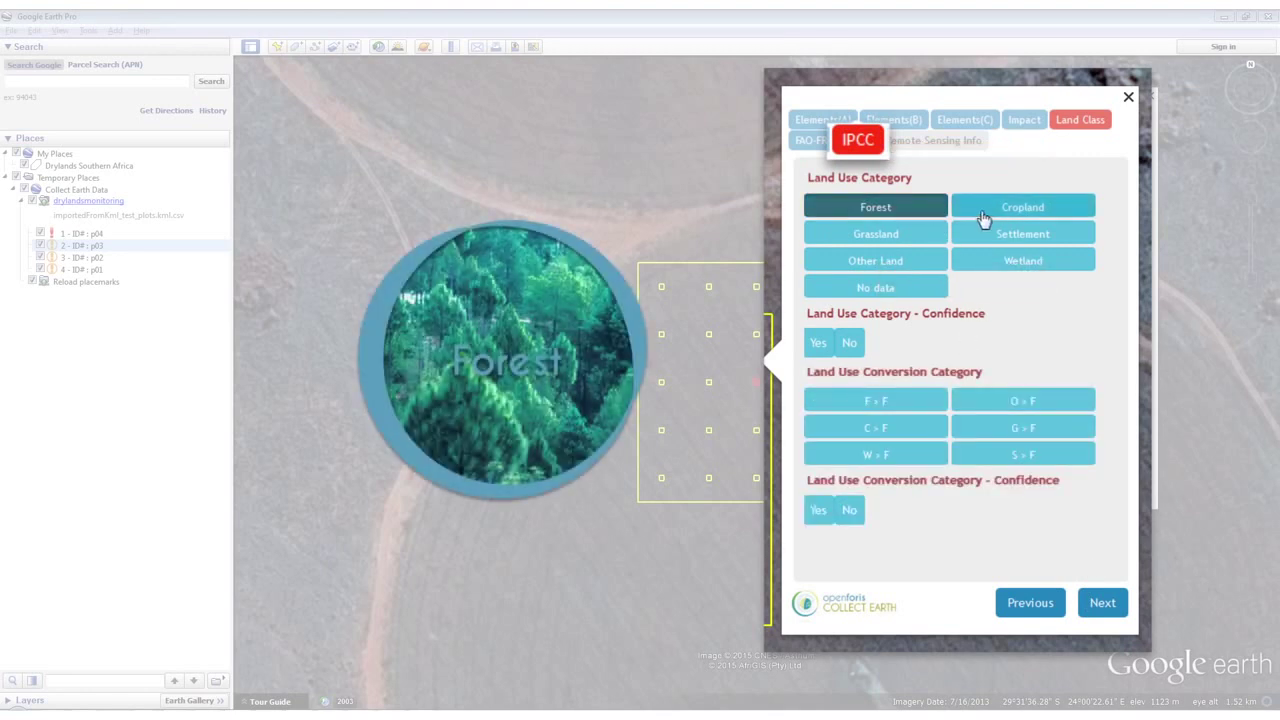
pyautogui.click(984, 211)
pyautogui.click(930, 240)
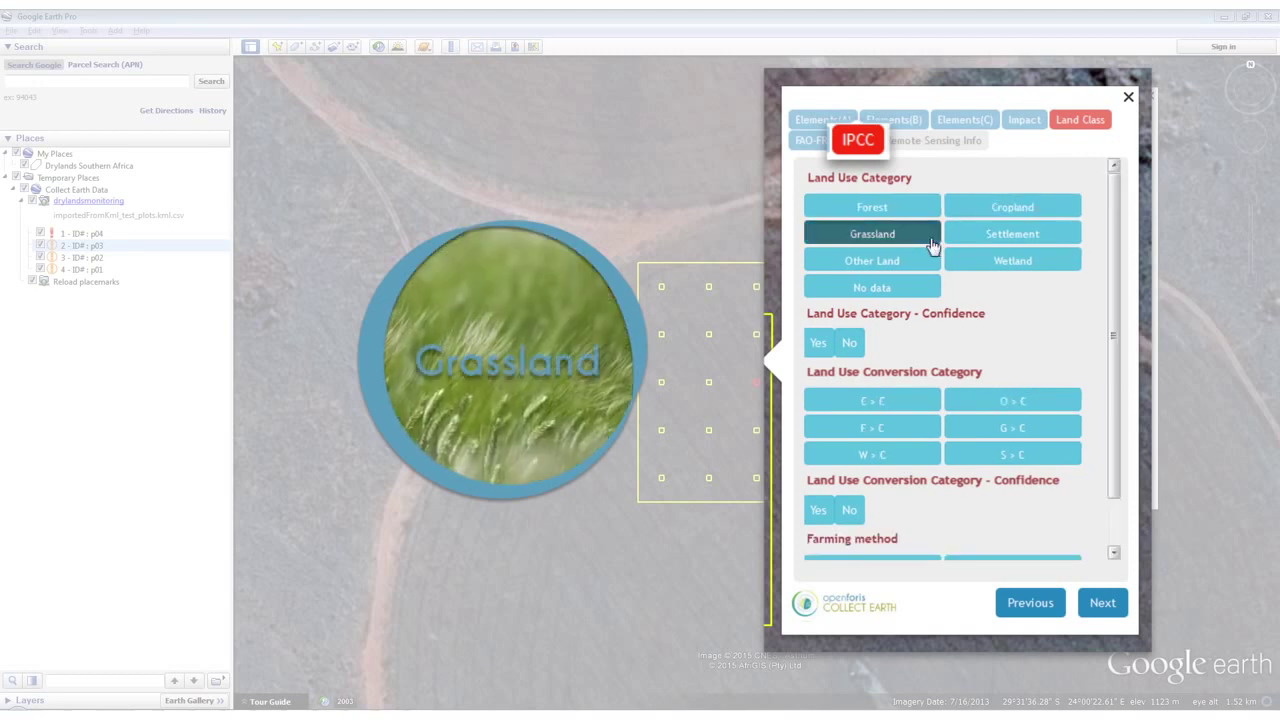
pyautogui.click(960, 238)
pyautogui.click(941, 262)
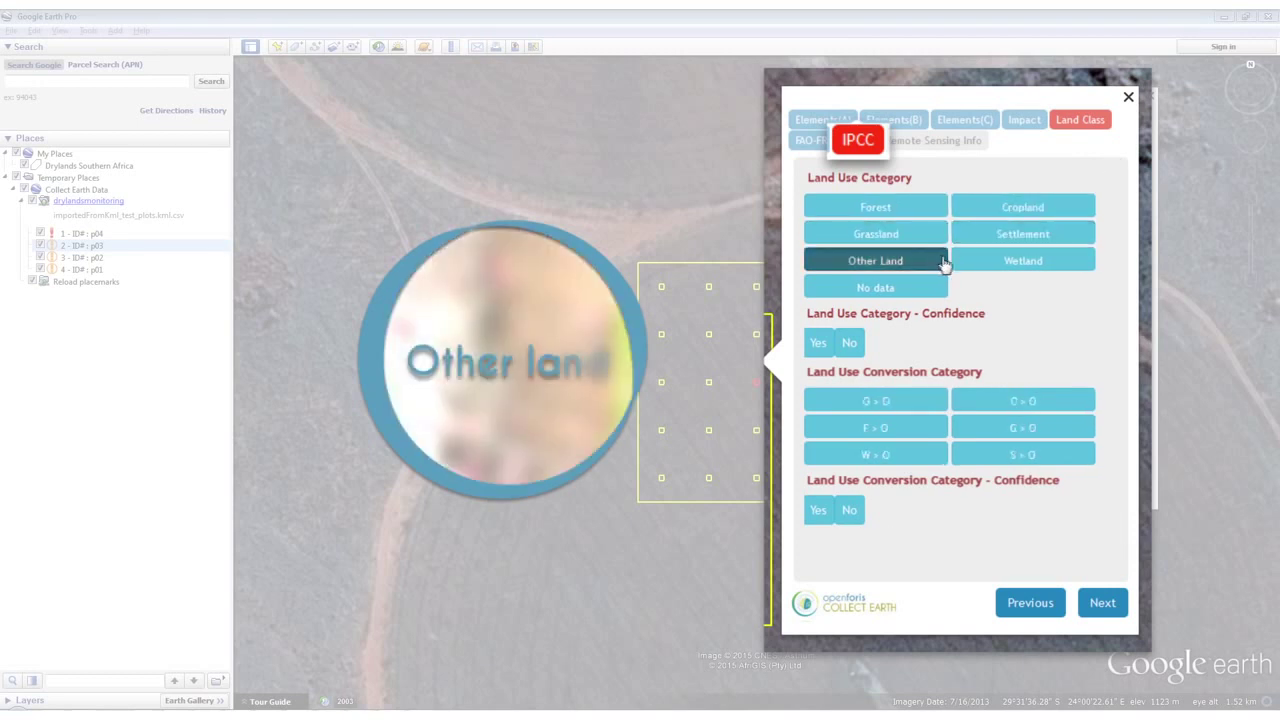
pyautogui.click(964, 265)
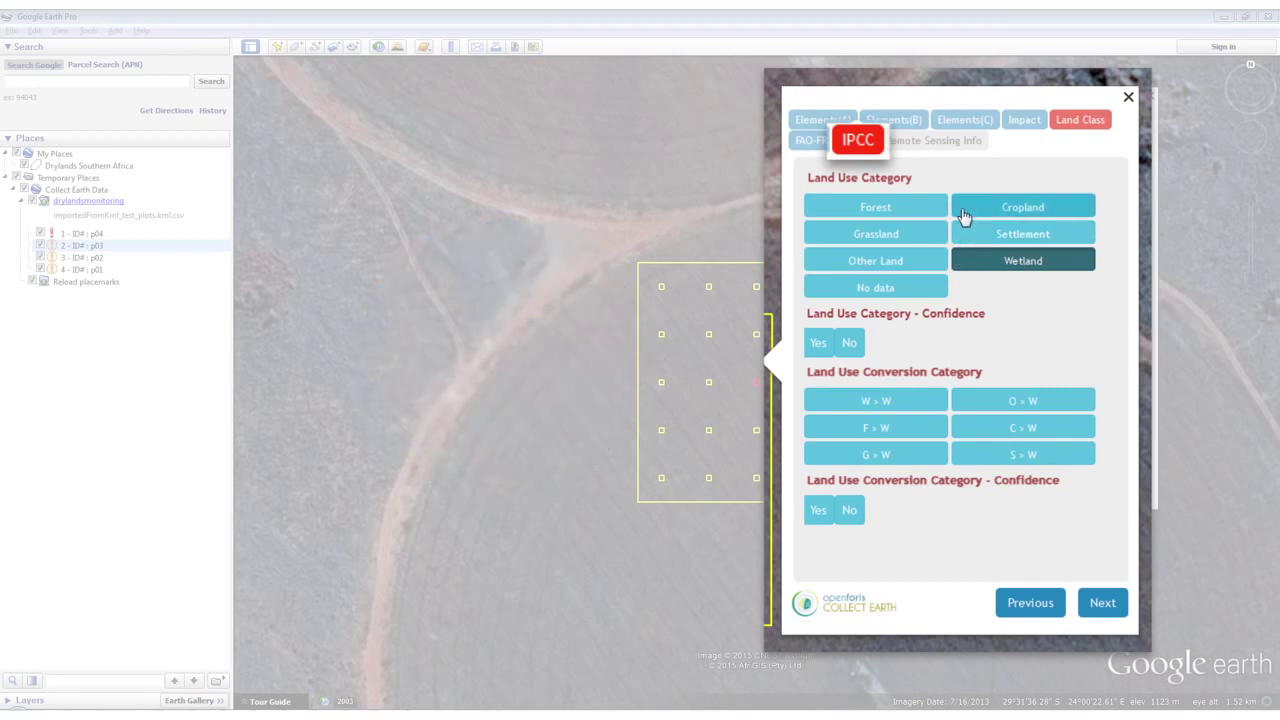
pyautogui.click(963, 212)
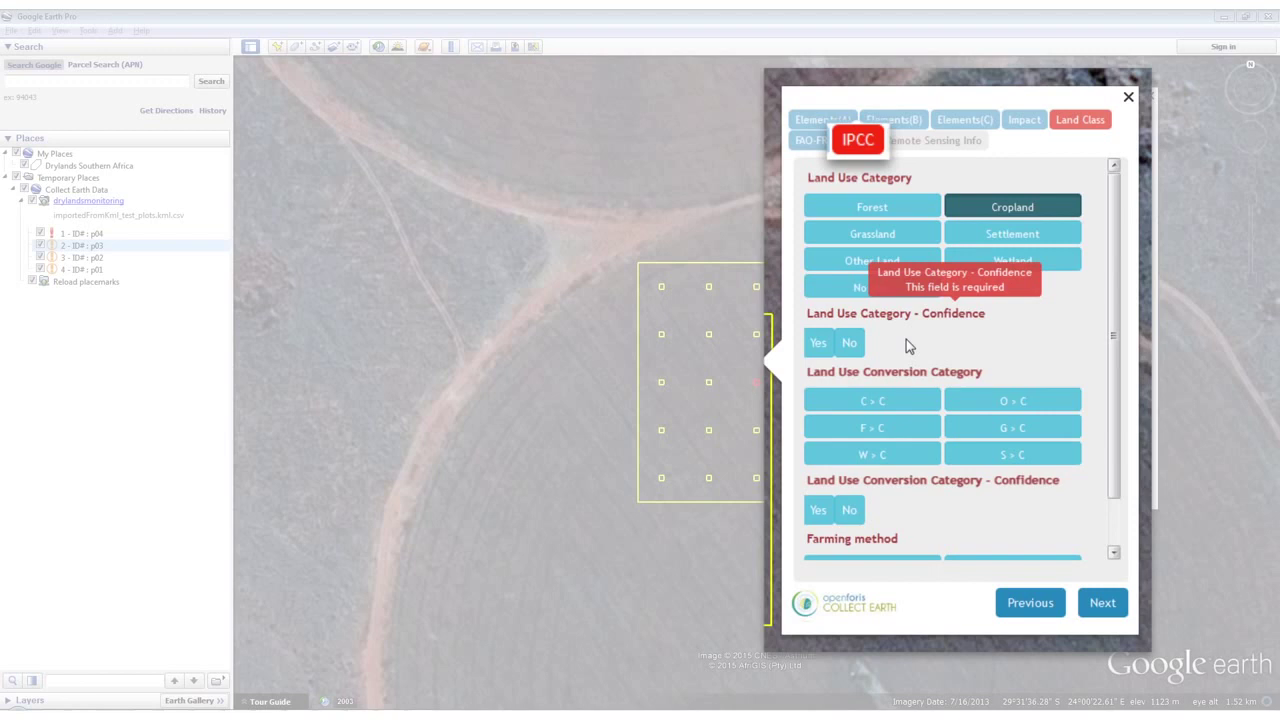
pyautogui.click(818, 343)
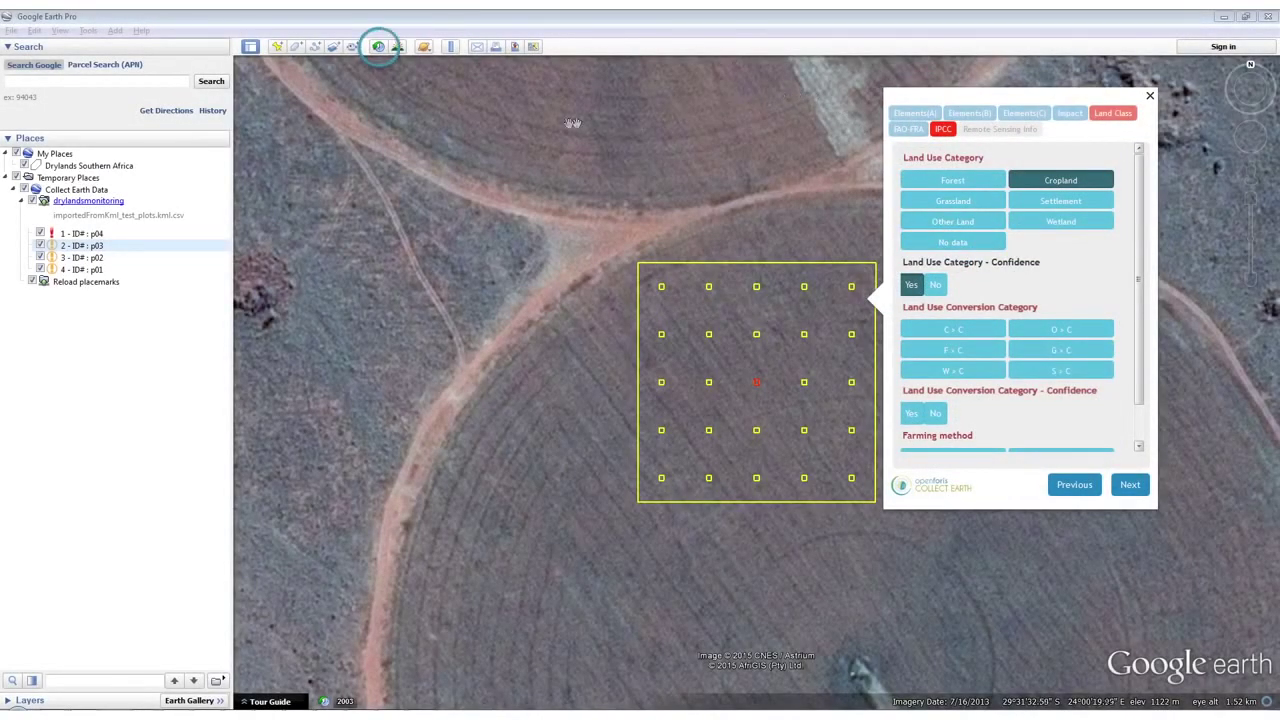
# - Compare the plot in 2005 and 2010 historical imagery, then return to 7/16/2013
pyautogui.click(381, 48)
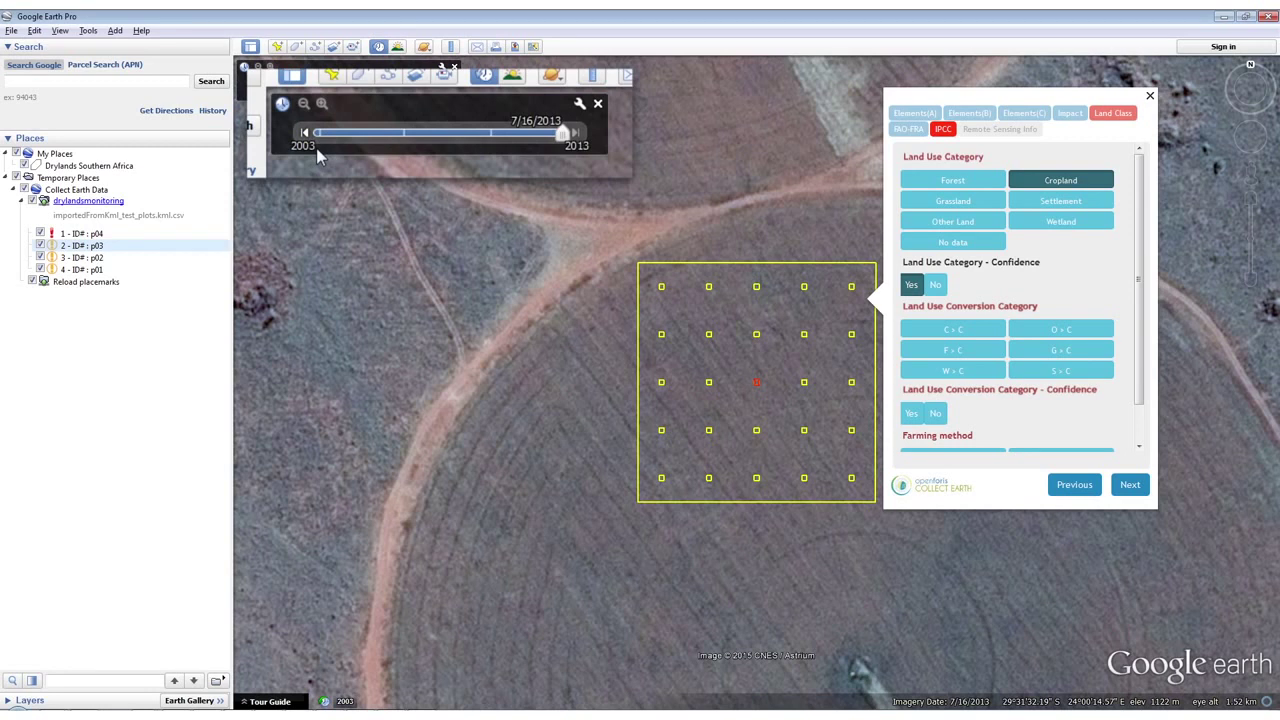
pyautogui.click(406, 134)
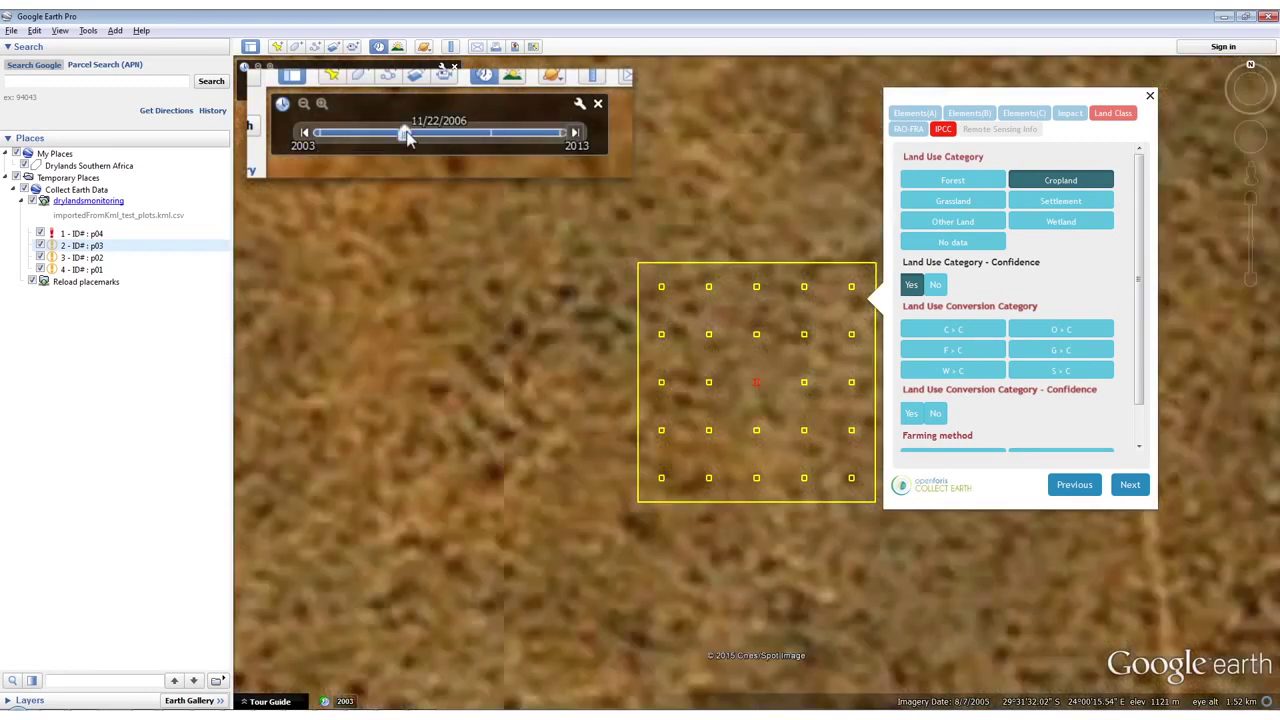
pyautogui.click(490, 136)
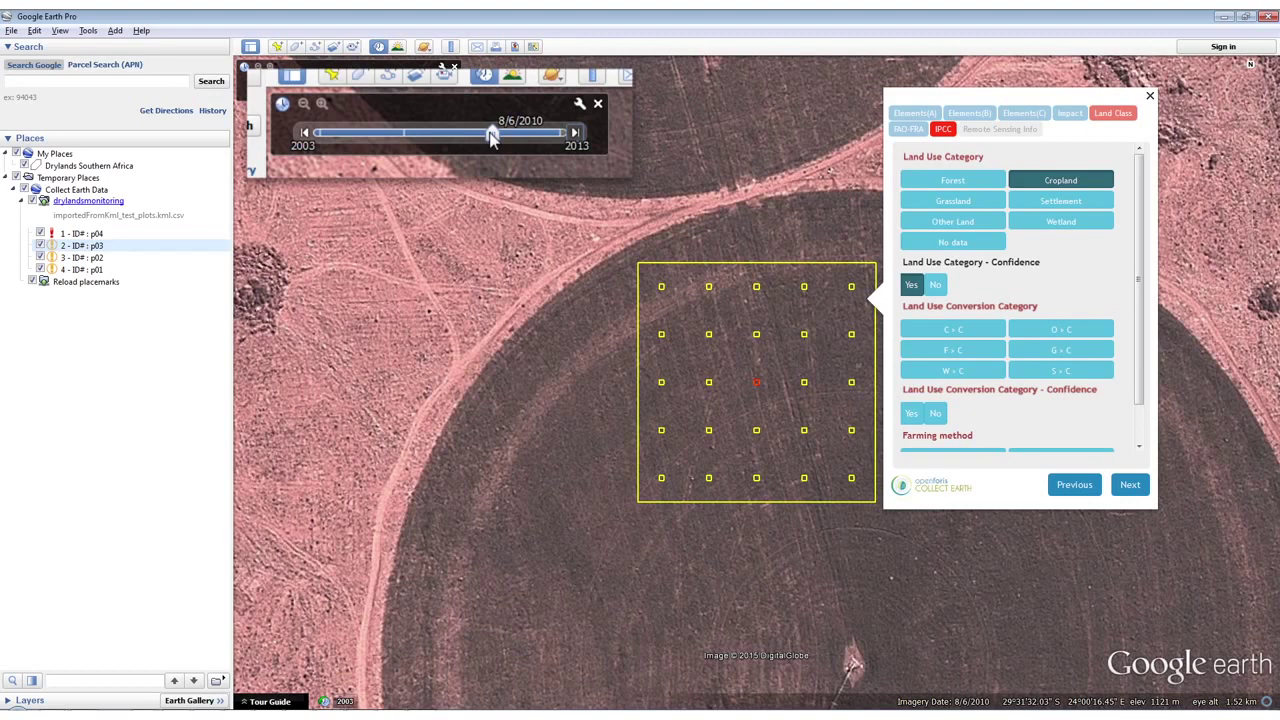
pyautogui.click(575, 137)
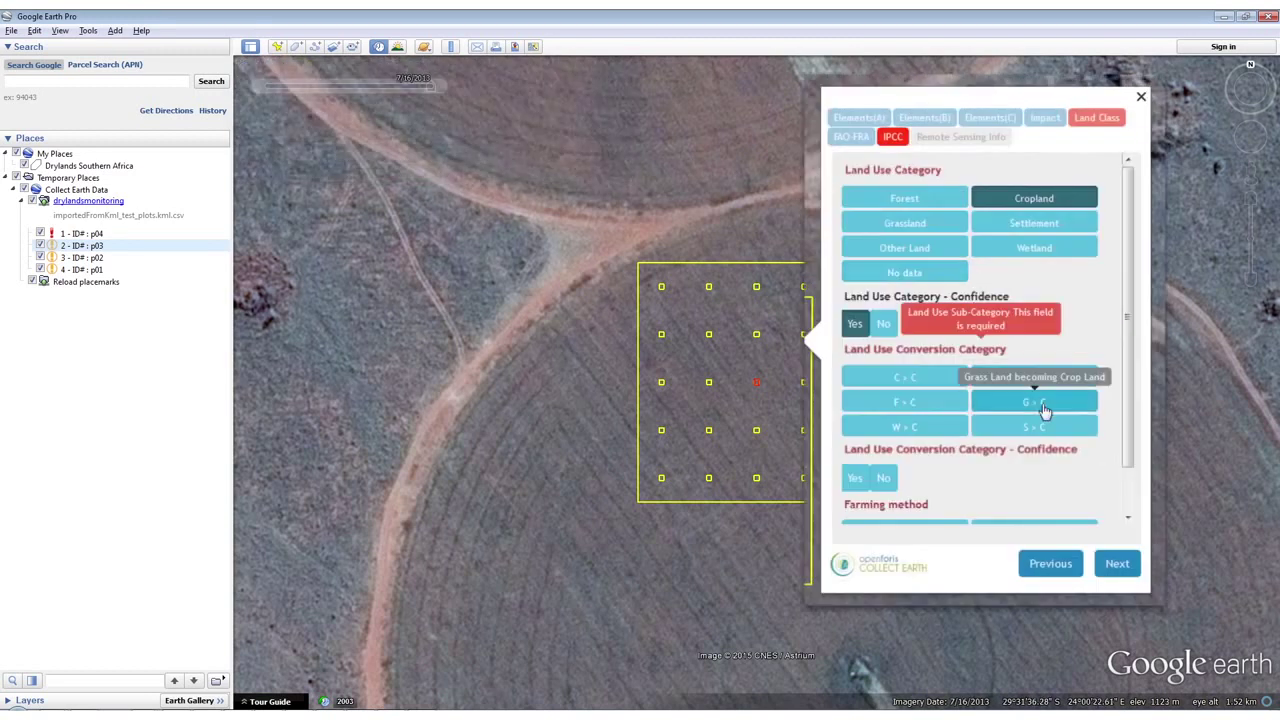
# - Record the G > C (Grassland to Cropland) conversion with conversion confidence Yes
pyautogui.click(1043, 408)
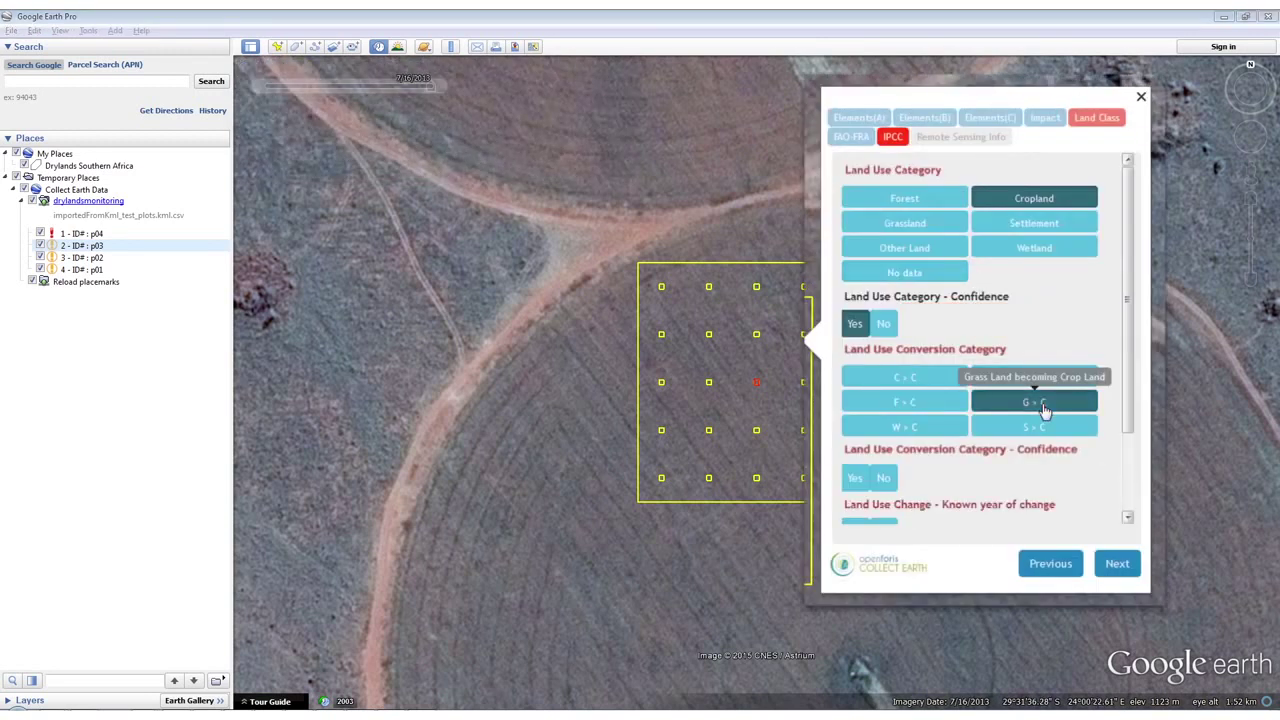
pyautogui.scroll(-2, 950, 410)
pyautogui.click(855, 410)
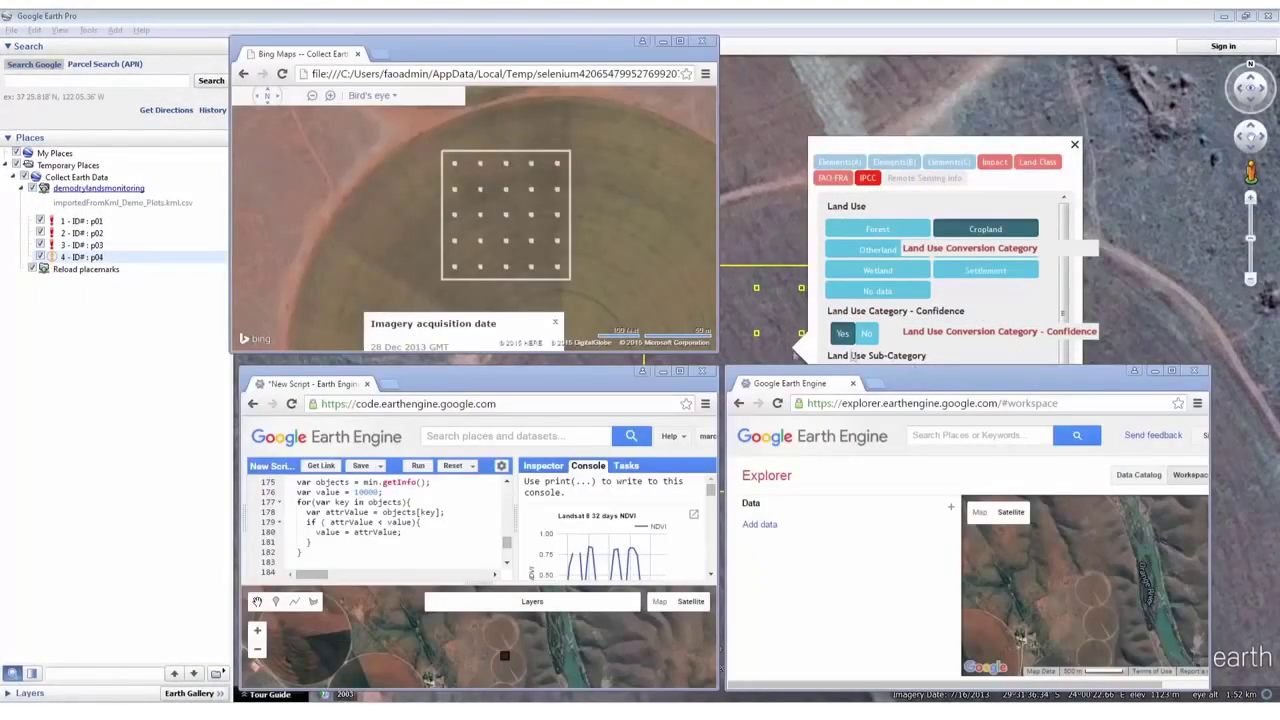
# - Review the plot in the Bing Maps, Earth Engine script and Explorer windows
pyautogui.click(567, 41)
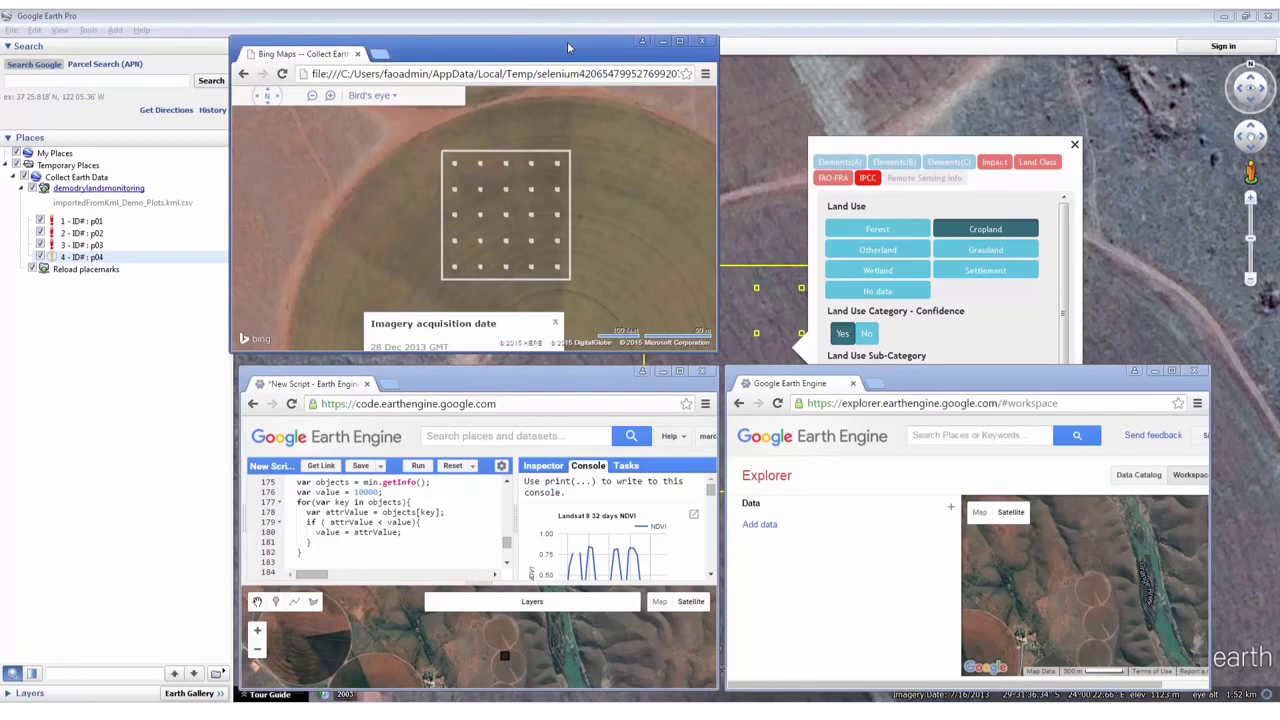
pyautogui.click(652, 394)
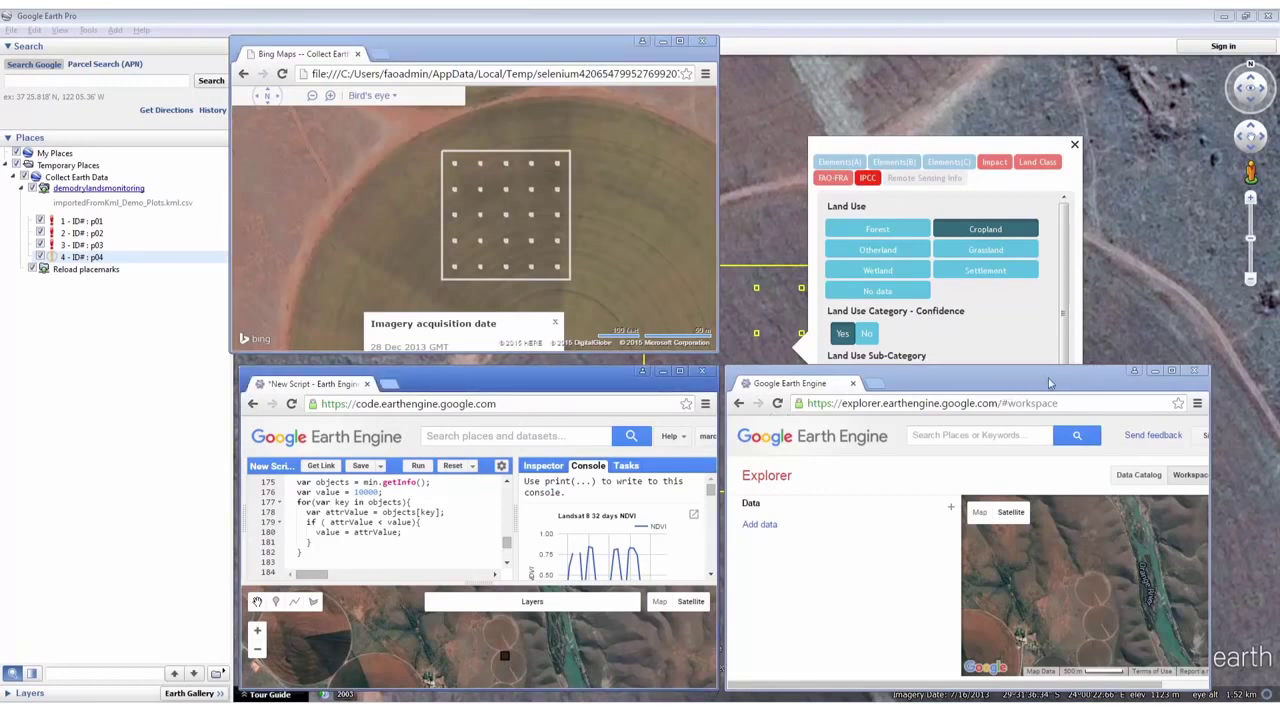
pyautogui.click(1070, 388)
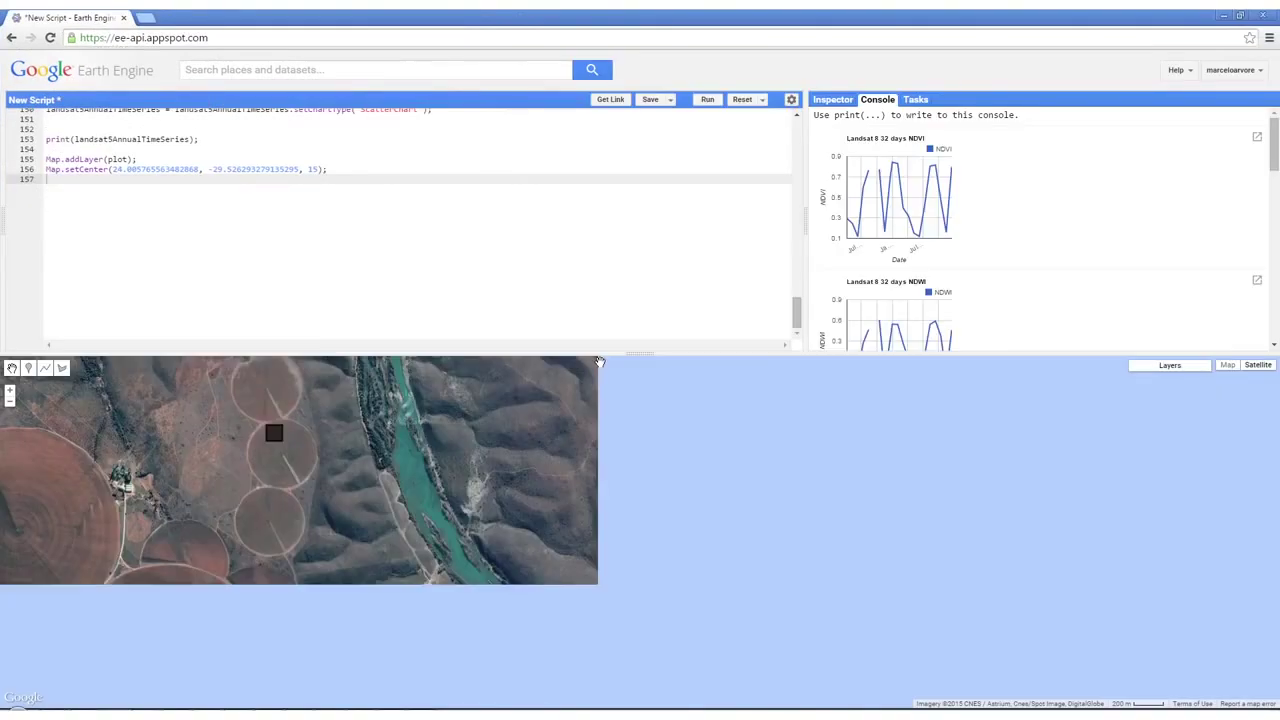
# - Widen the console charts, enlarge the code area and pan the map around the plot
pyautogui.moveTo(808, 220); pyautogui.dragTo(612, 282)
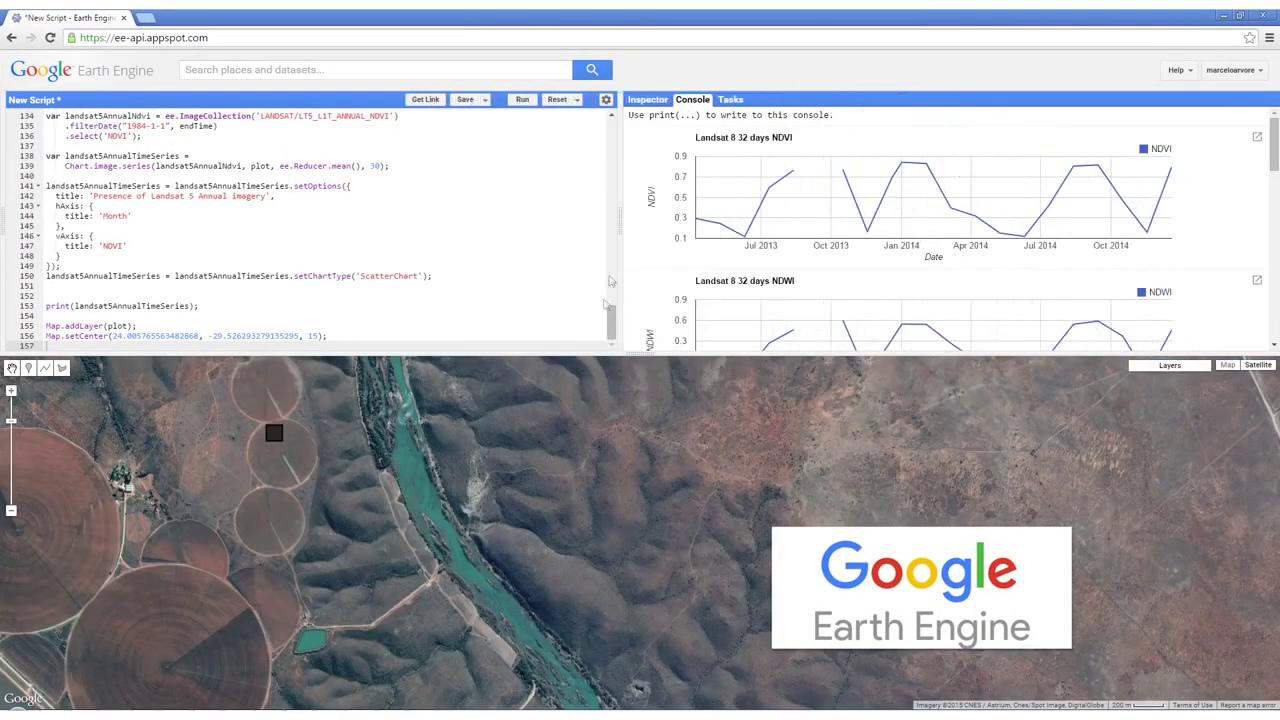
pyautogui.moveTo(640, 353); pyautogui.dragTo(635, 397)
pyautogui.moveTo(439, 492); pyautogui.dragTo(749, 572)
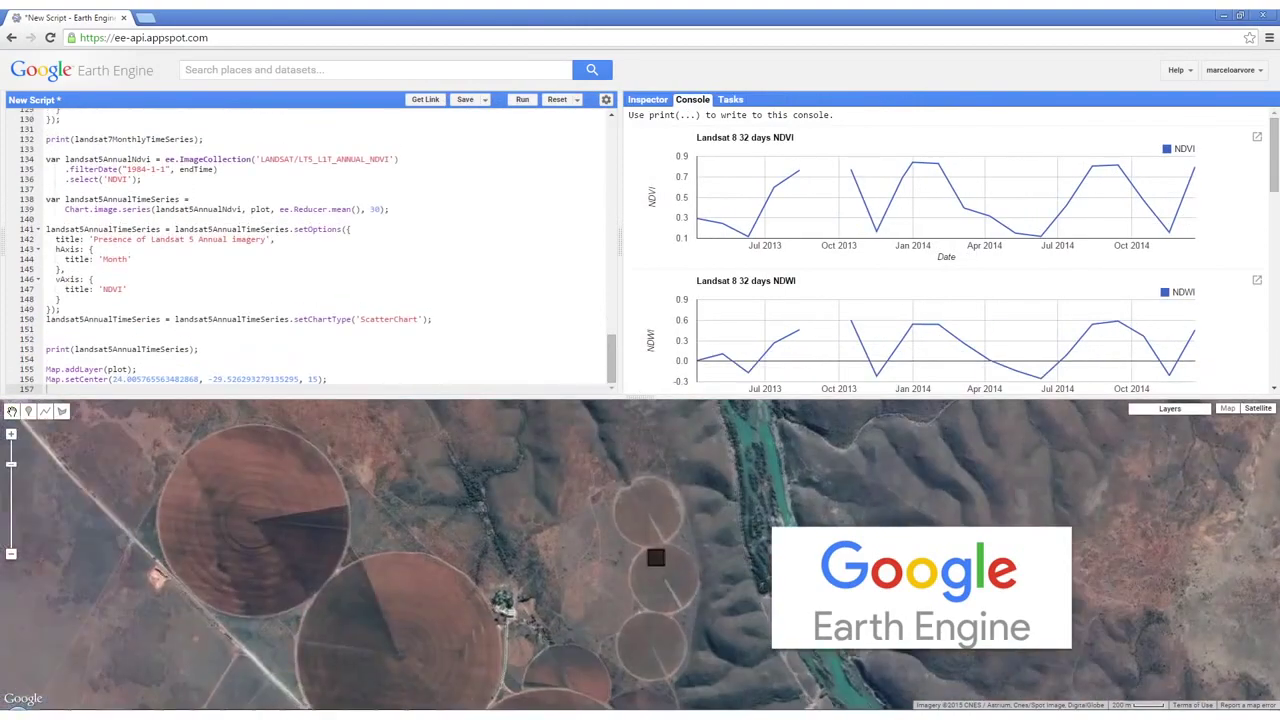
pyautogui.moveTo(1274, 175); pyautogui.dragTo(1272, 393)
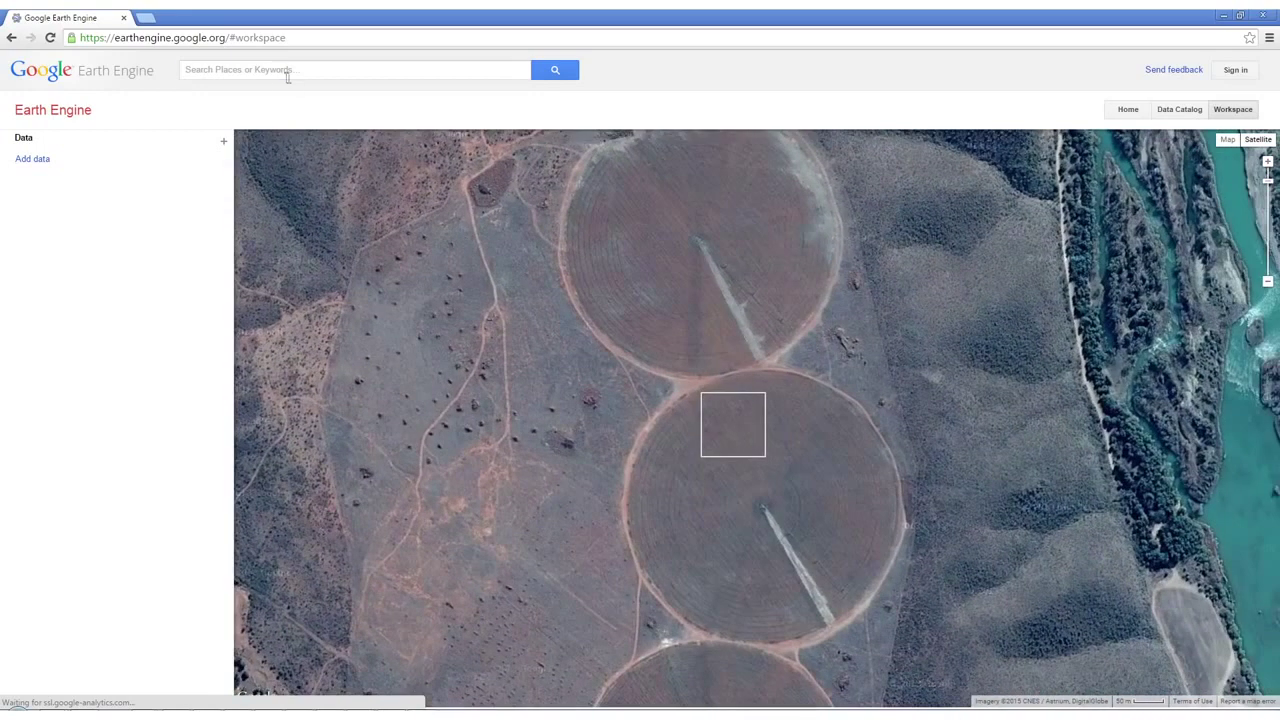
# - Add the Landsat 7 Annual Greenest-Pixel TOA Reflectance layer found by searching 'landsat 7 gree'
pyautogui.click(286, 70)
pyautogui.write('landsa')
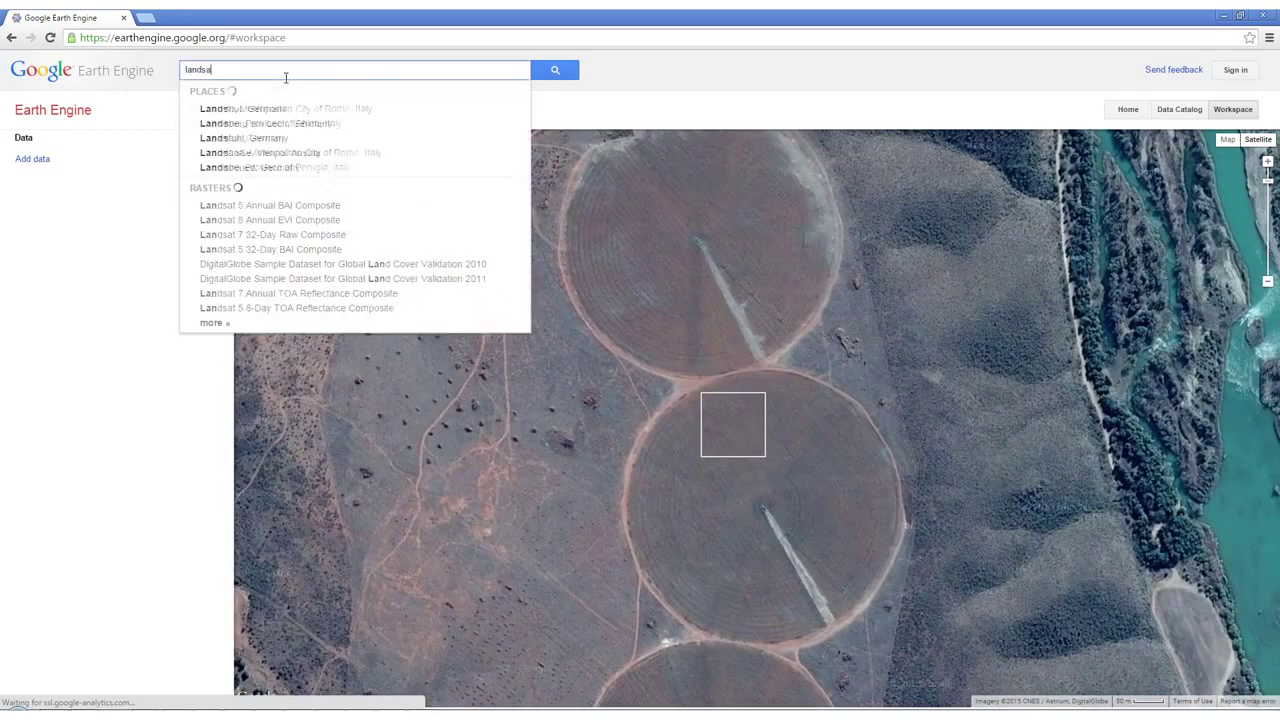
pyautogui.write('t 7 gree')
pyautogui.click(328, 130)
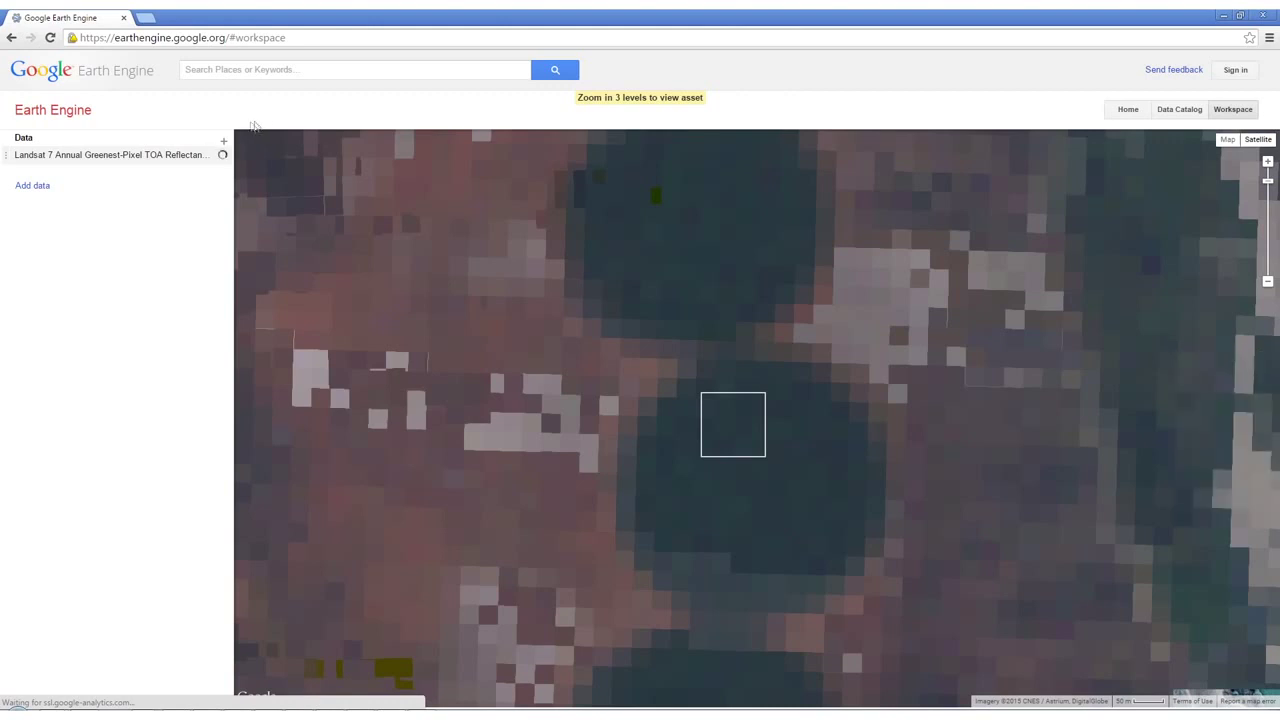
pyautogui.click(195, 157)
# - Display the Landsat 7 layer as a B4, B5, B3 false-colour composite
pyautogui.click(318, 286)
pyautogui.click(305, 366)
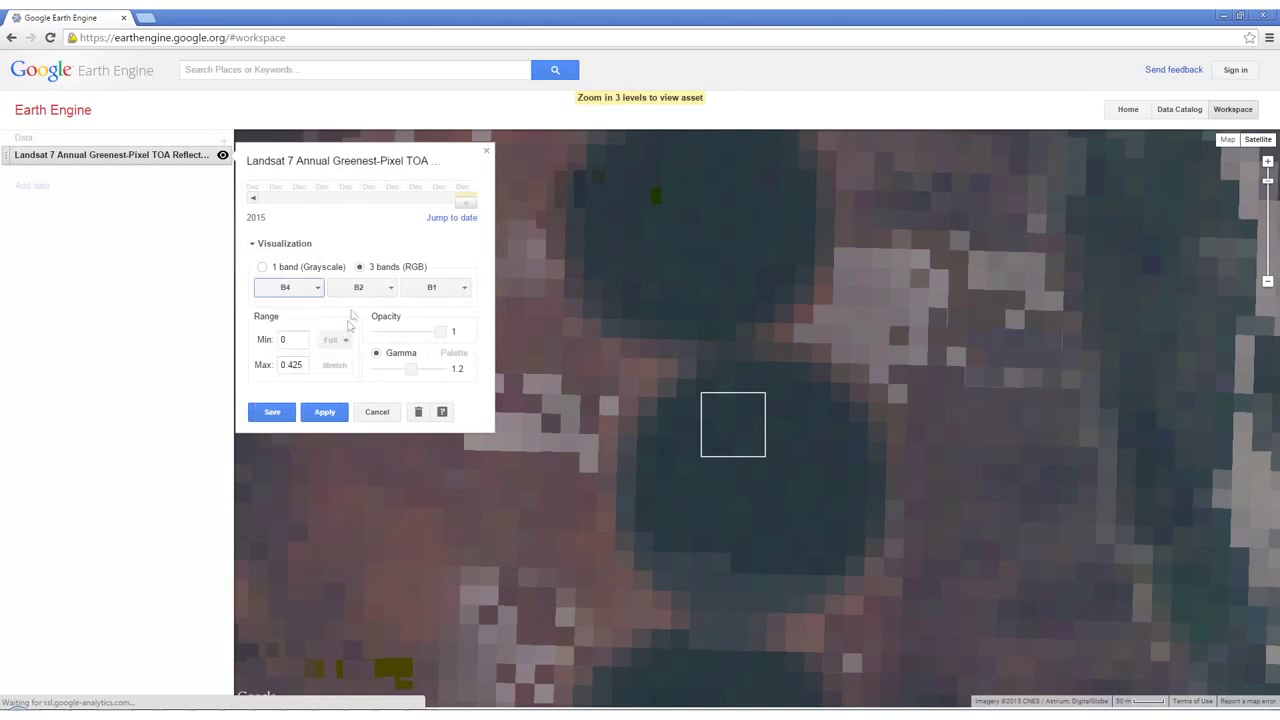
pyautogui.click(360, 288)
pyautogui.click(360, 387)
pyautogui.click(438, 288)
pyautogui.click(446, 347)
pyautogui.click(293, 412)
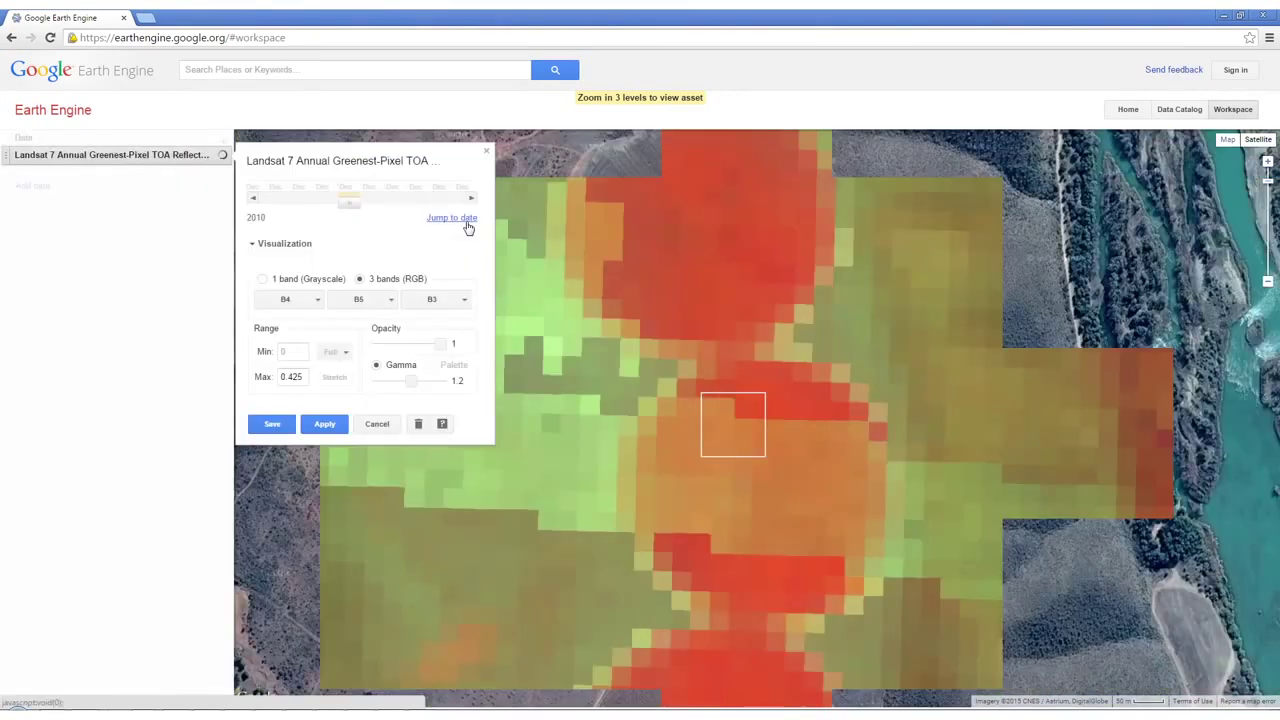
# - Step the layer's date back to the 2009 image, then the 2008 image
pyautogui.click(465, 218)
pyautogui.click(478, 283)
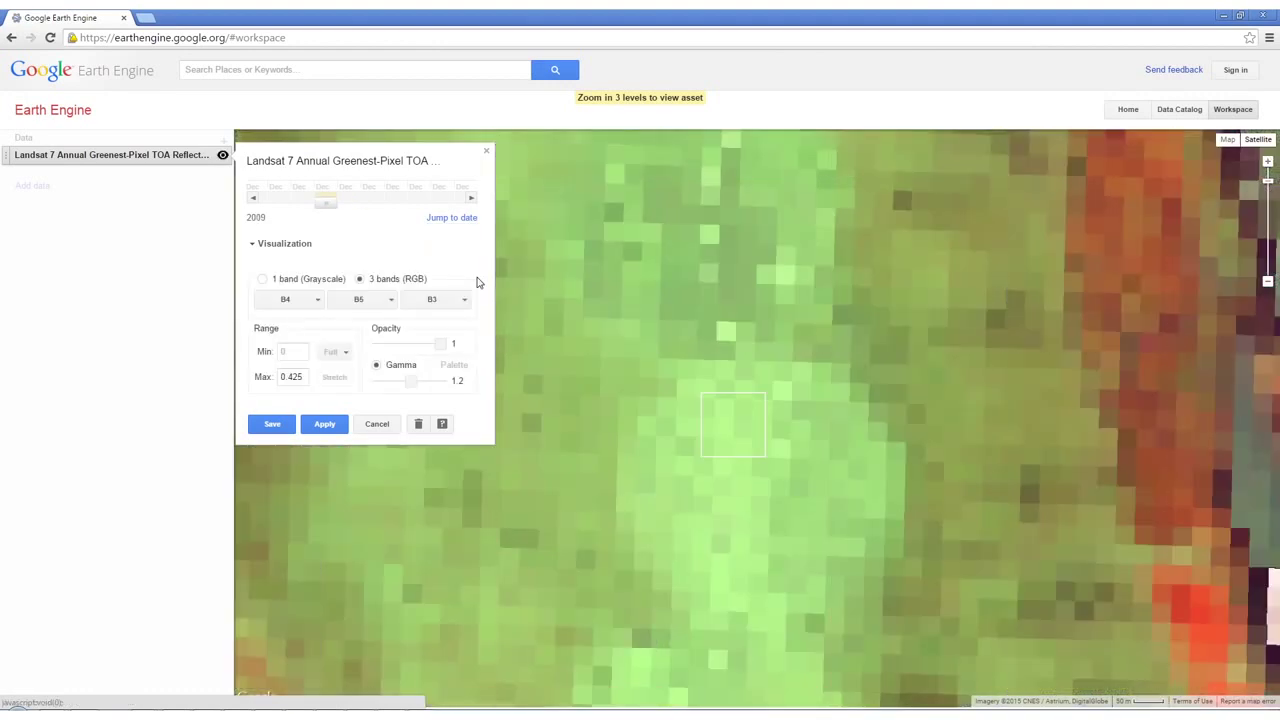
pyautogui.click(471, 222)
pyautogui.click(527, 234)
pyautogui.click(474, 284)
pyautogui.click(330, 423)
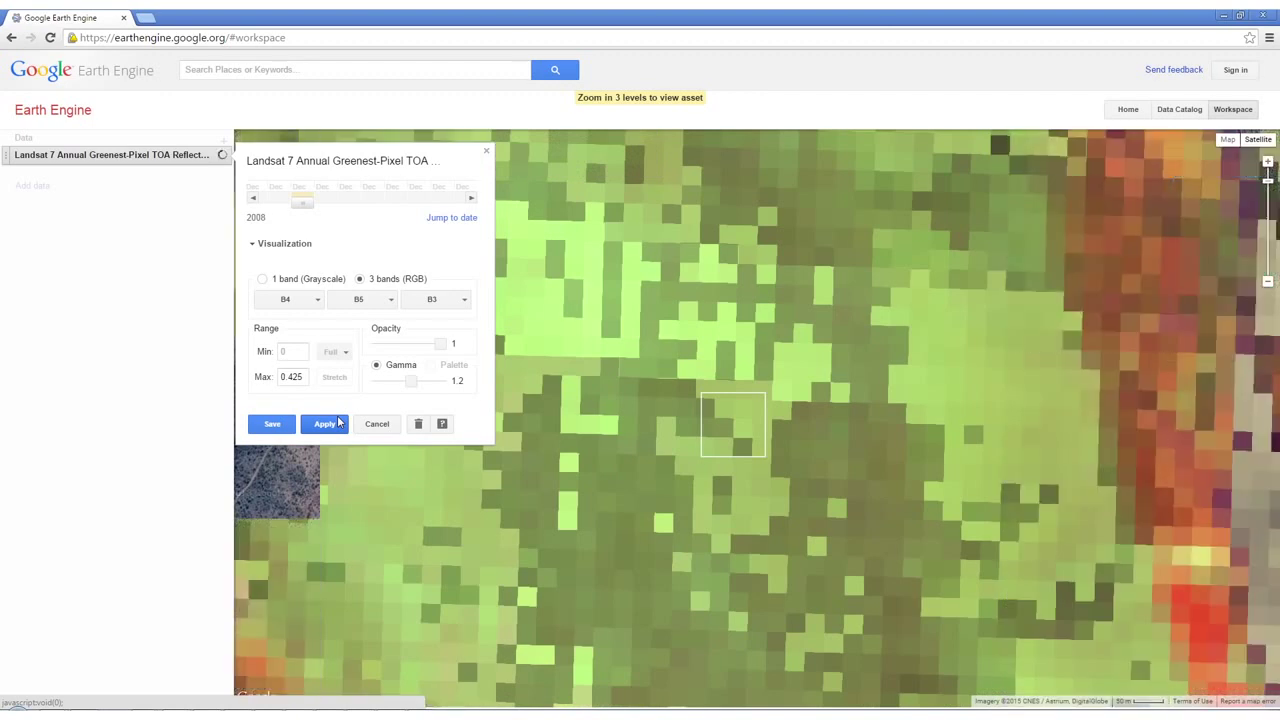
pyautogui.click(451, 217)
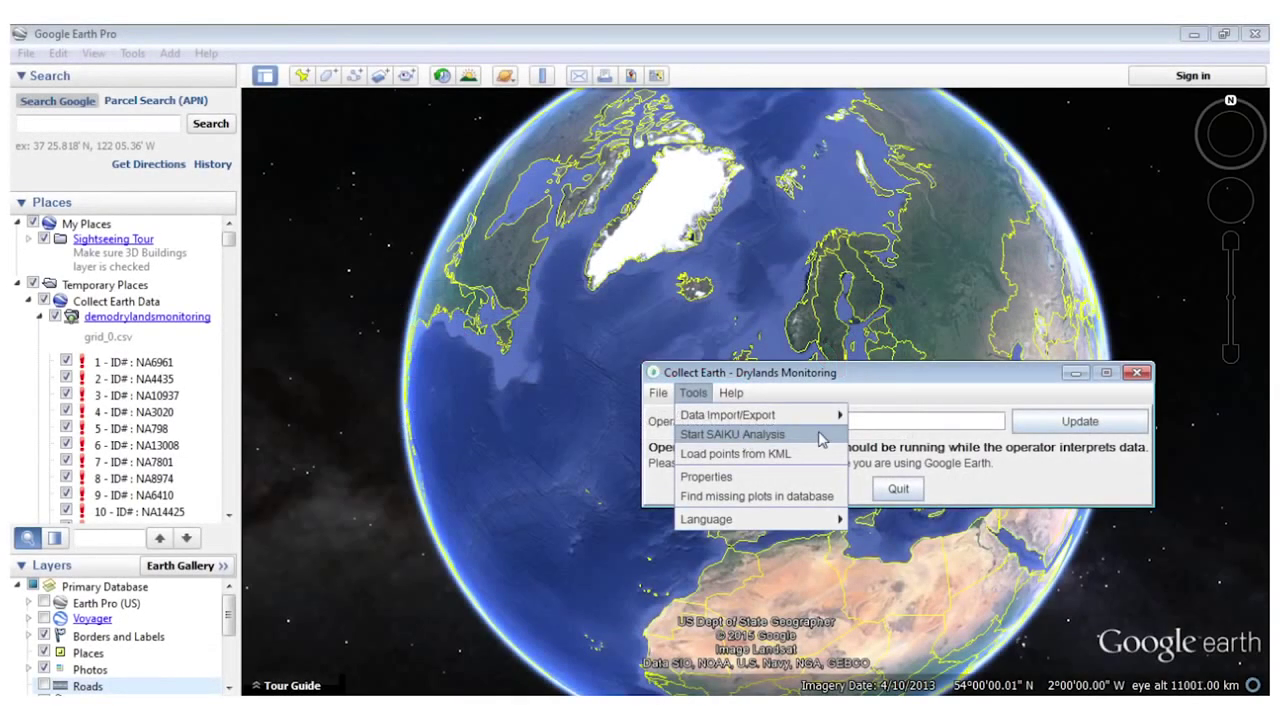
# - Launch the Saiku analysis from the Collect Earth window
pyautogui.click(820, 437)
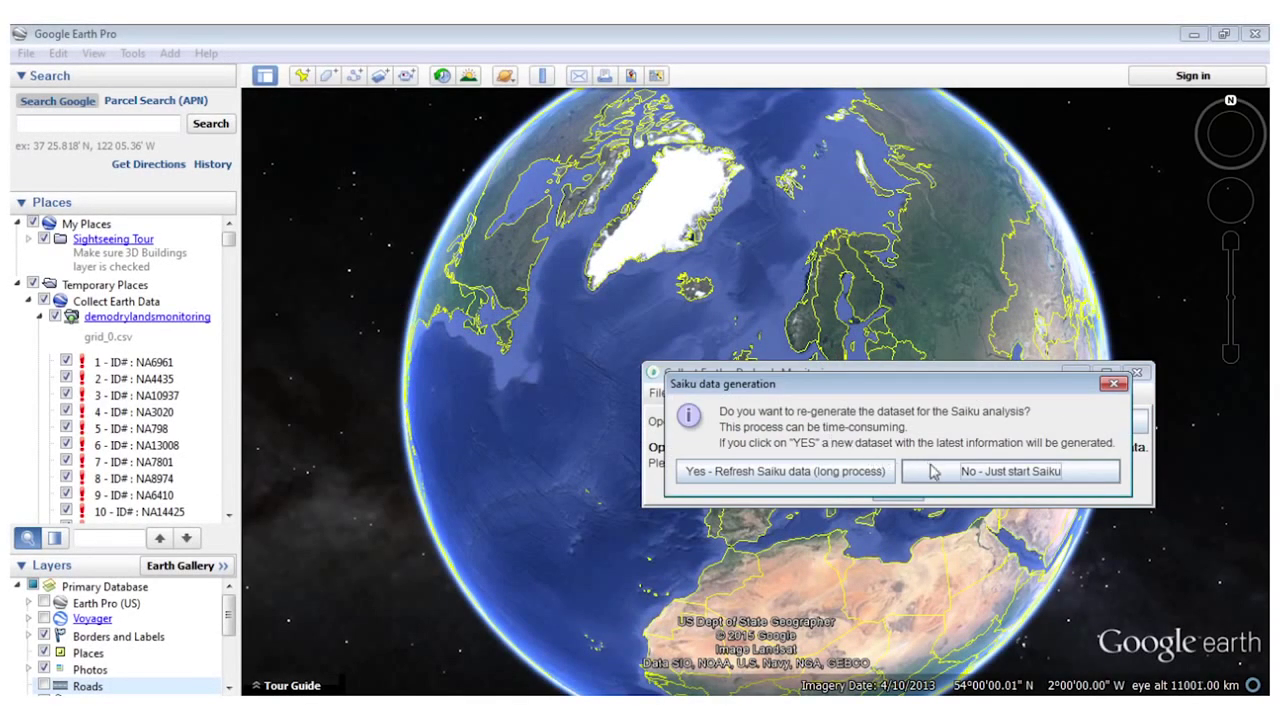
# - Start Saiku without regenerating data and log in to reach an empty query
pyautogui.click(891, 472)
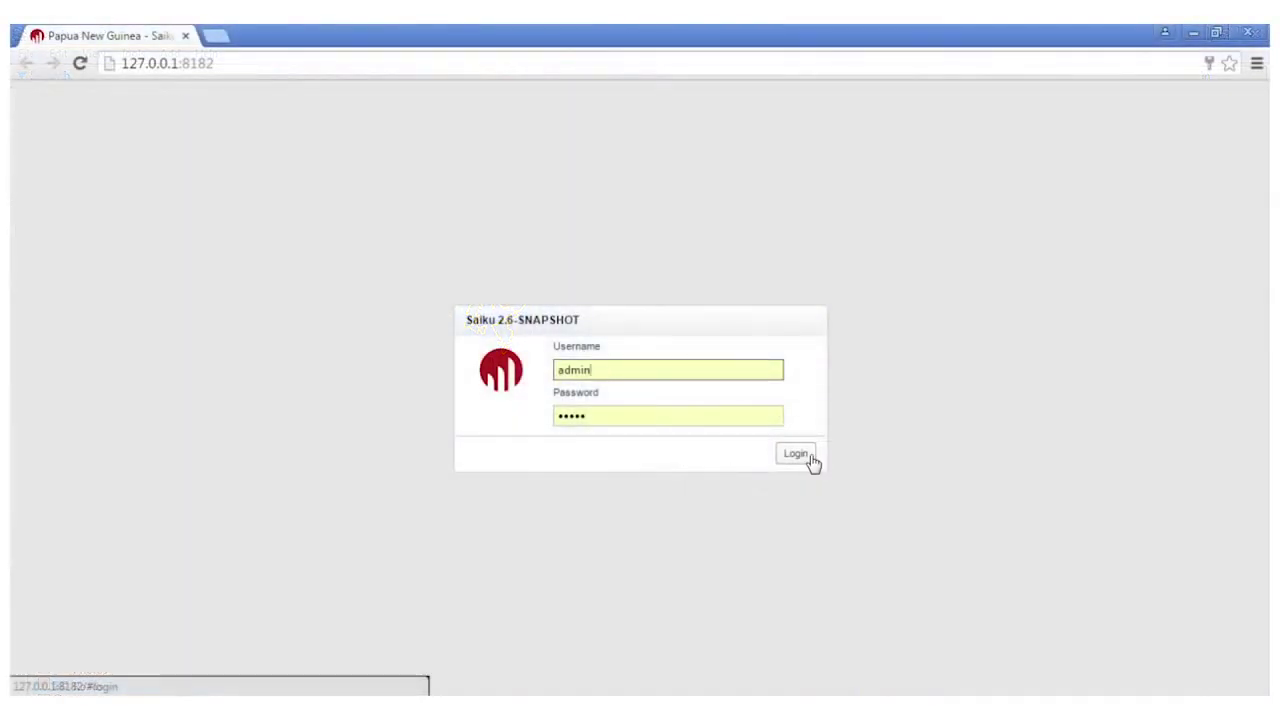
pyautogui.click(810, 459)
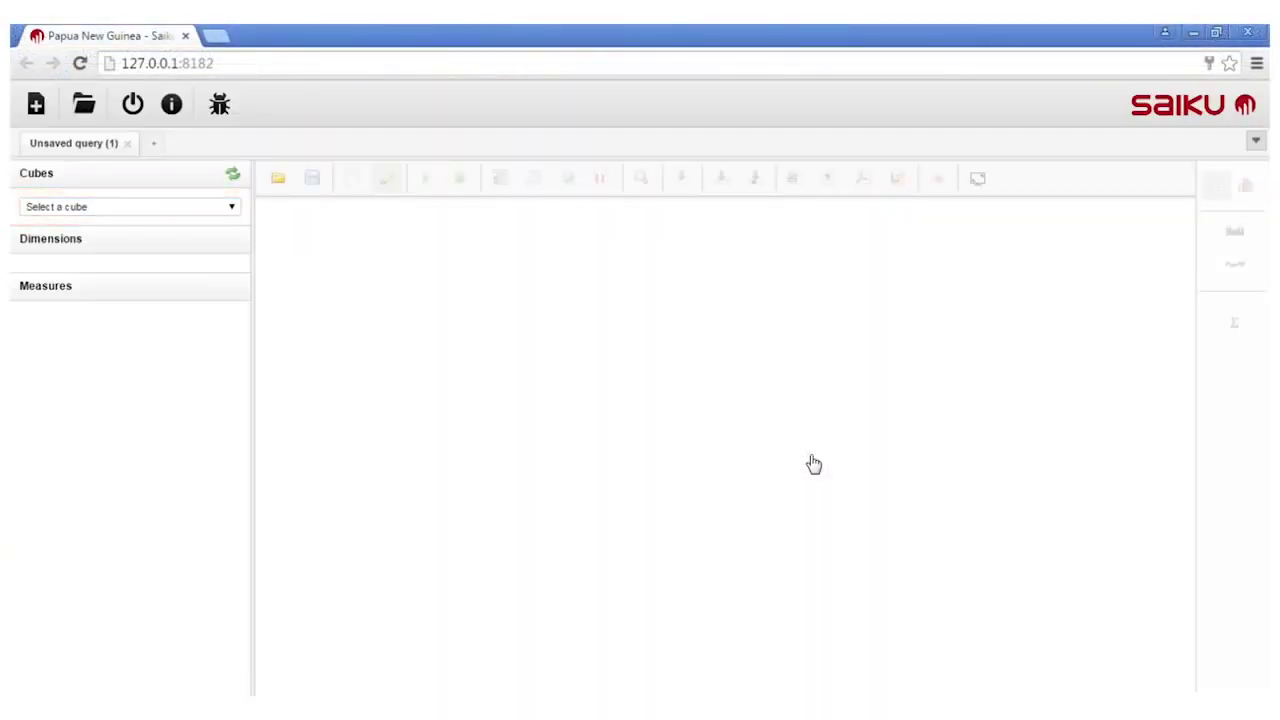
# - Build a Plot-cube pivot of Area (HA) with Category columns and Initial_Land_Use rows
pyautogui.click(233, 208)
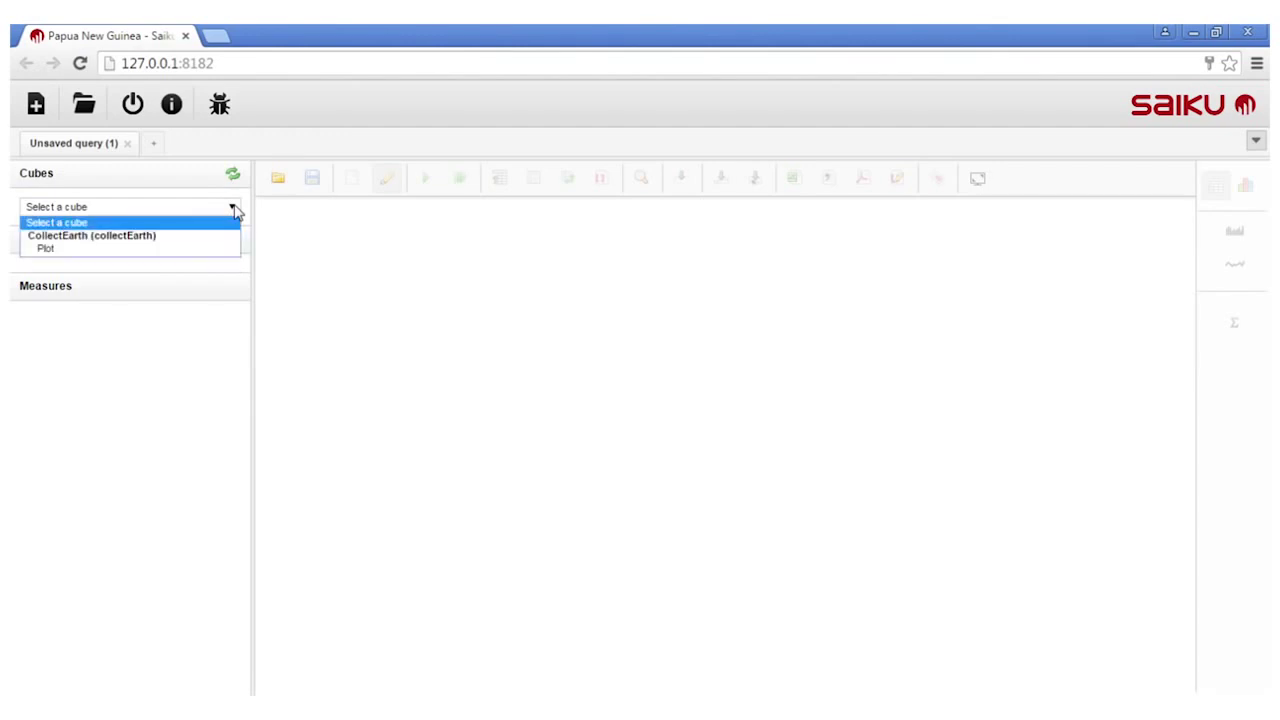
pyautogui.click(197, 249)
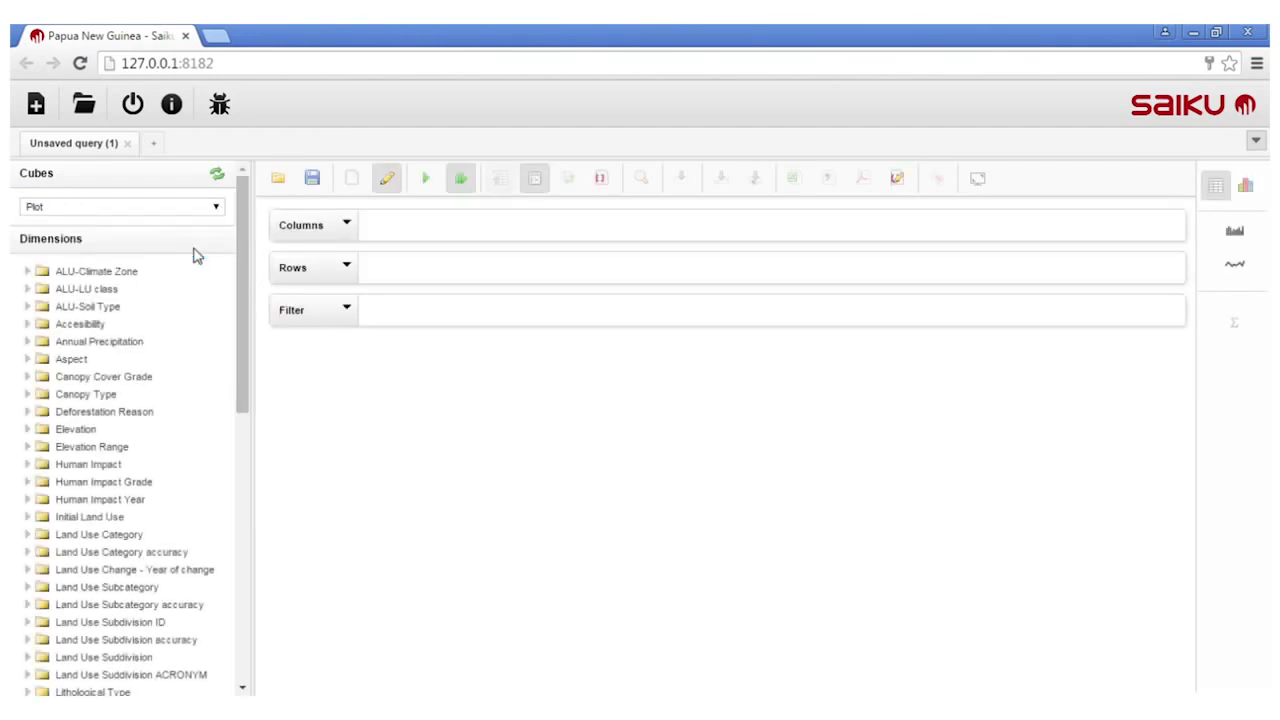
pyautogui.moveTo(243, 257); pyautogui.dragTo(243, 347)
pyautogui.click(89, 319)
pyautogui.click(99, 372)
pyautogui.moveTo(75, 407); pyautogui.dragTo(398, 230)
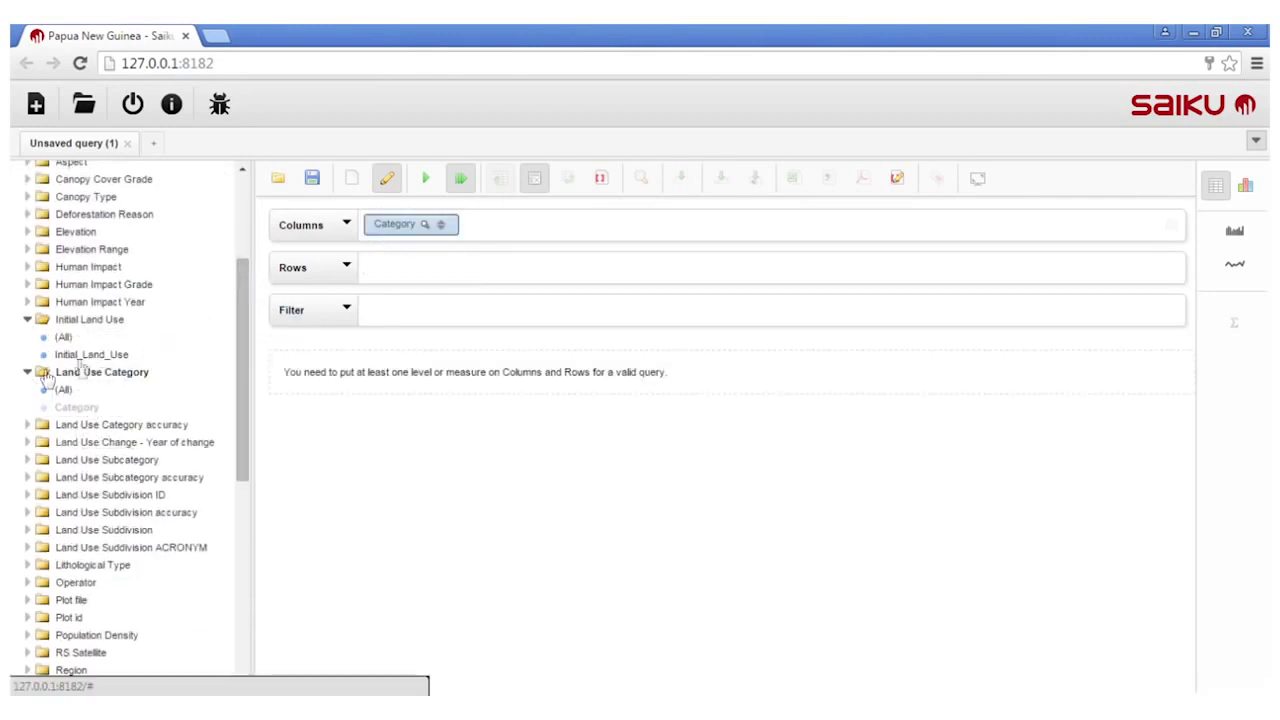
pyautogui.moveTo(98, 354); pyautogui.dragTo(405, 270)
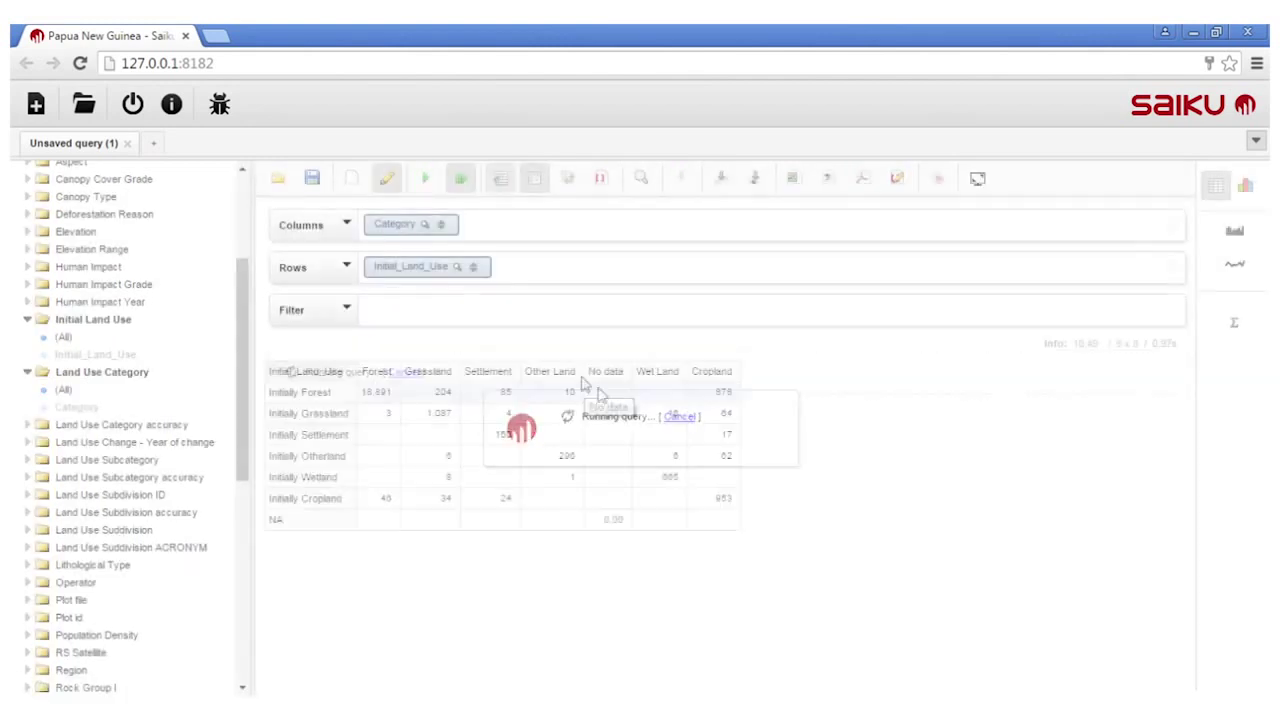
pyautogui.scroll(-5, 120, 450)
pyautogui.moveTo(63, 605); pyautogui.dragTo(400, 224)
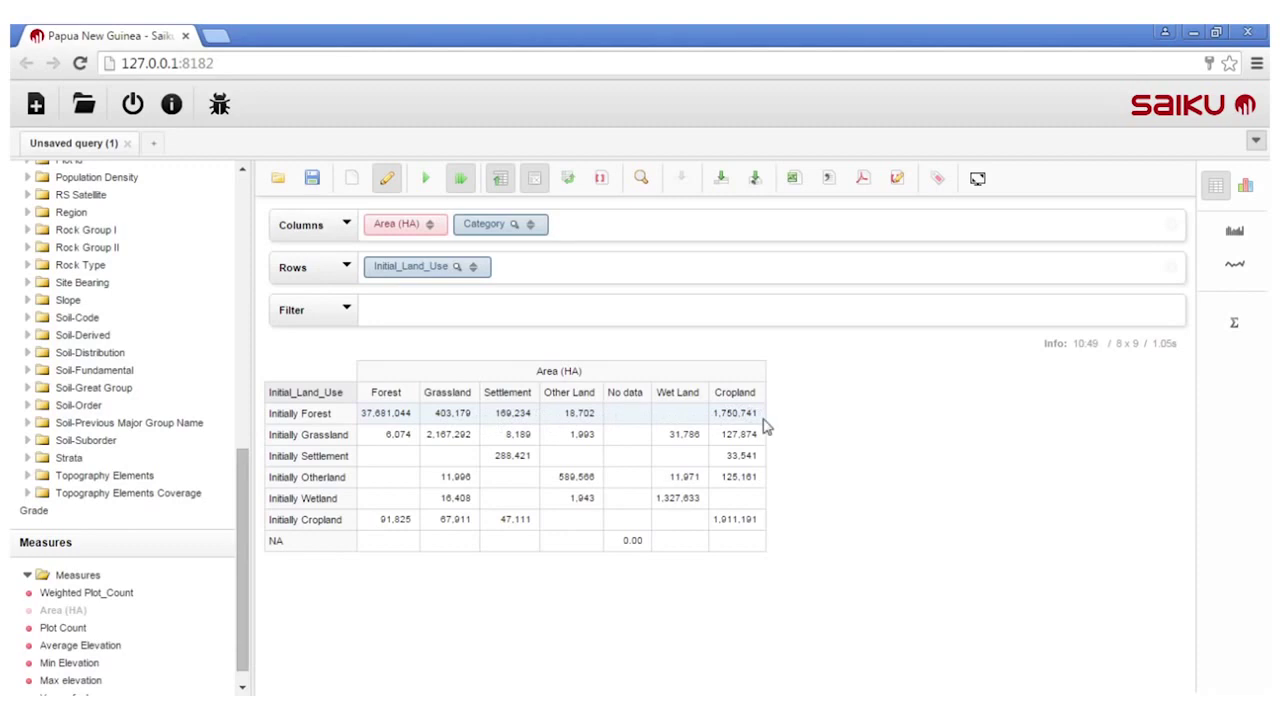
# - Zoom the table into the Initially Forest × Cropland cell only
pyautogui.click(648, 190)
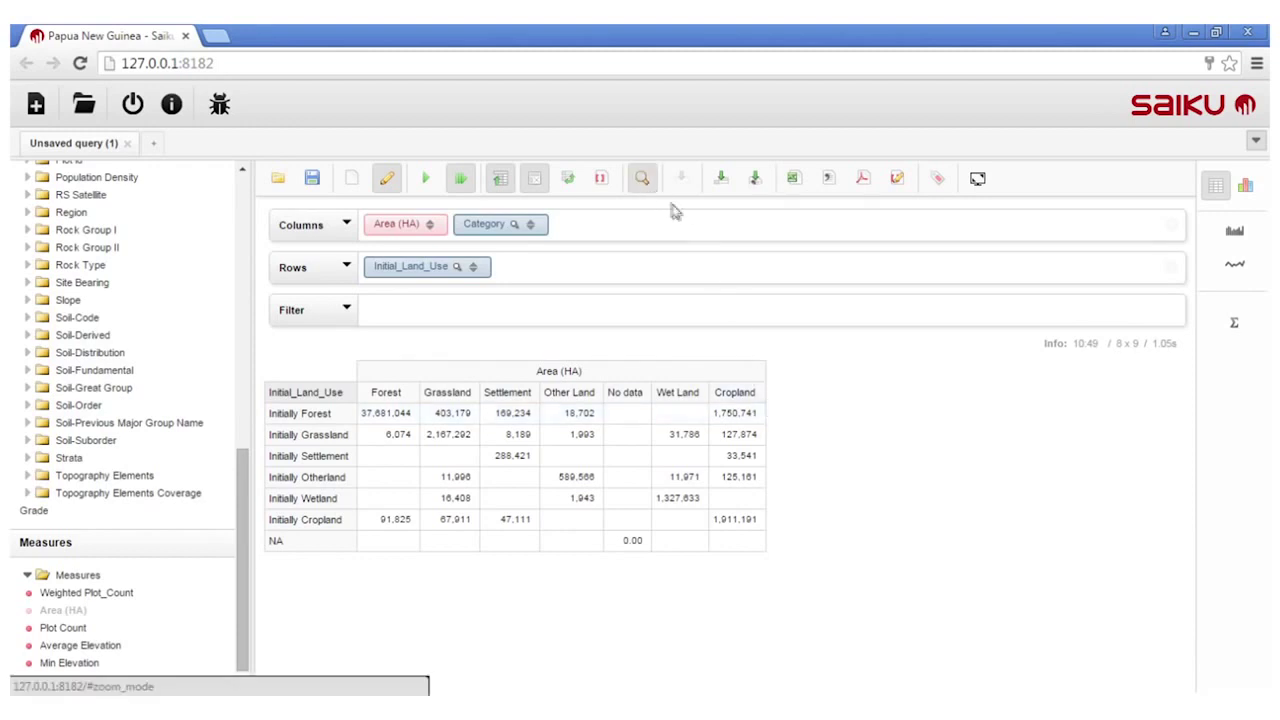
pyautogui.click(740, 416)
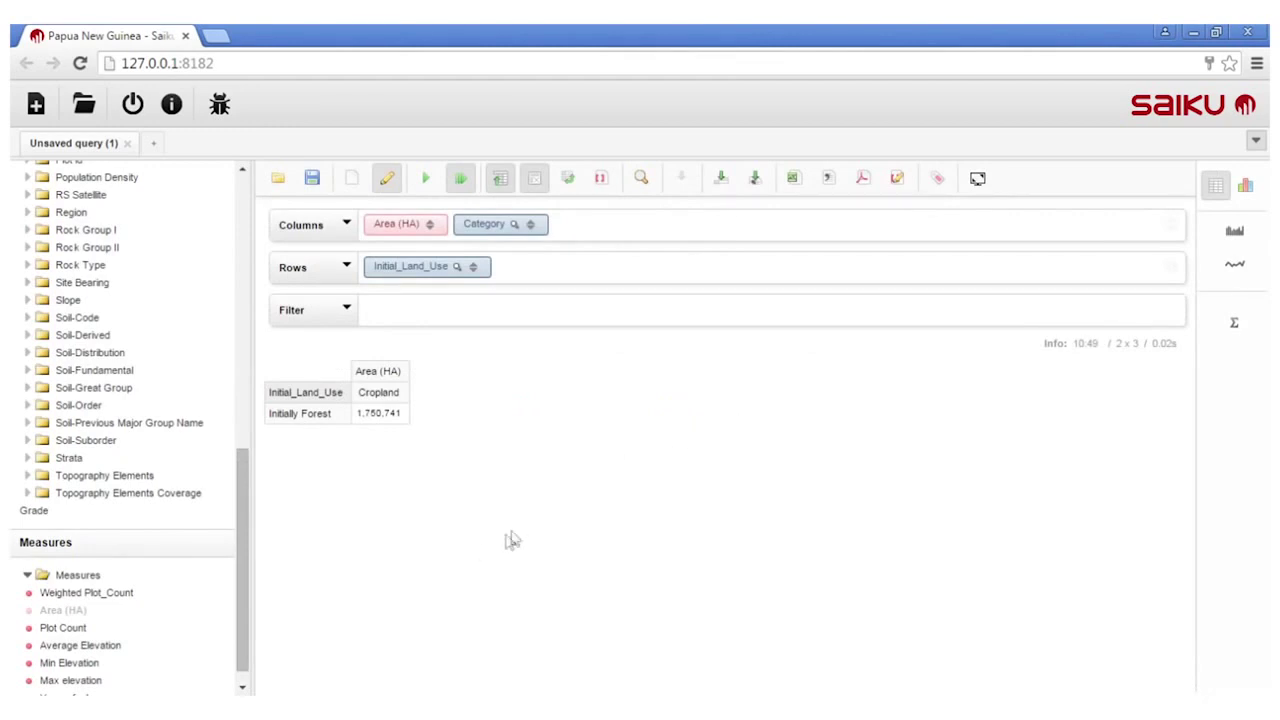
pyautogui.scroll(5, 90, 480)
# - Break the rows down by Subdivision, add Region as columns, and show a chart
pyautogui.moveTo(87, 490); pyautogui.dragTo(563, 268)
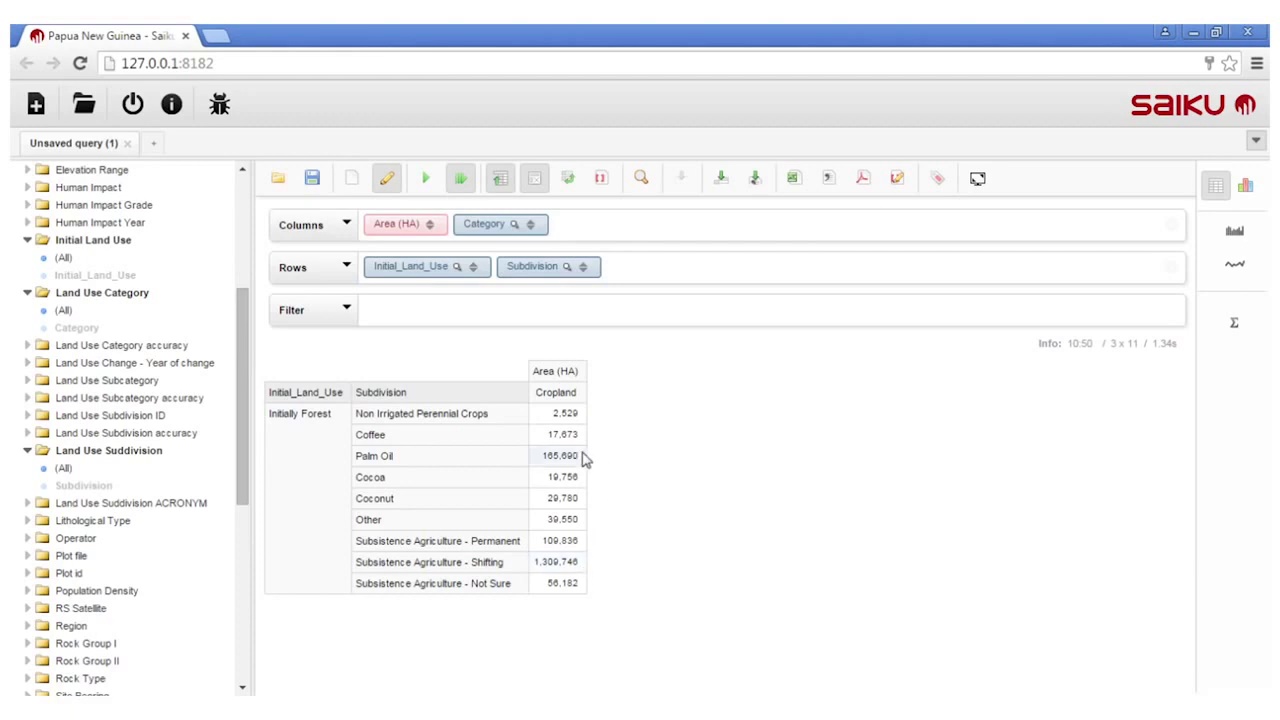
pyautogui.scroll(-3, 150, 400)
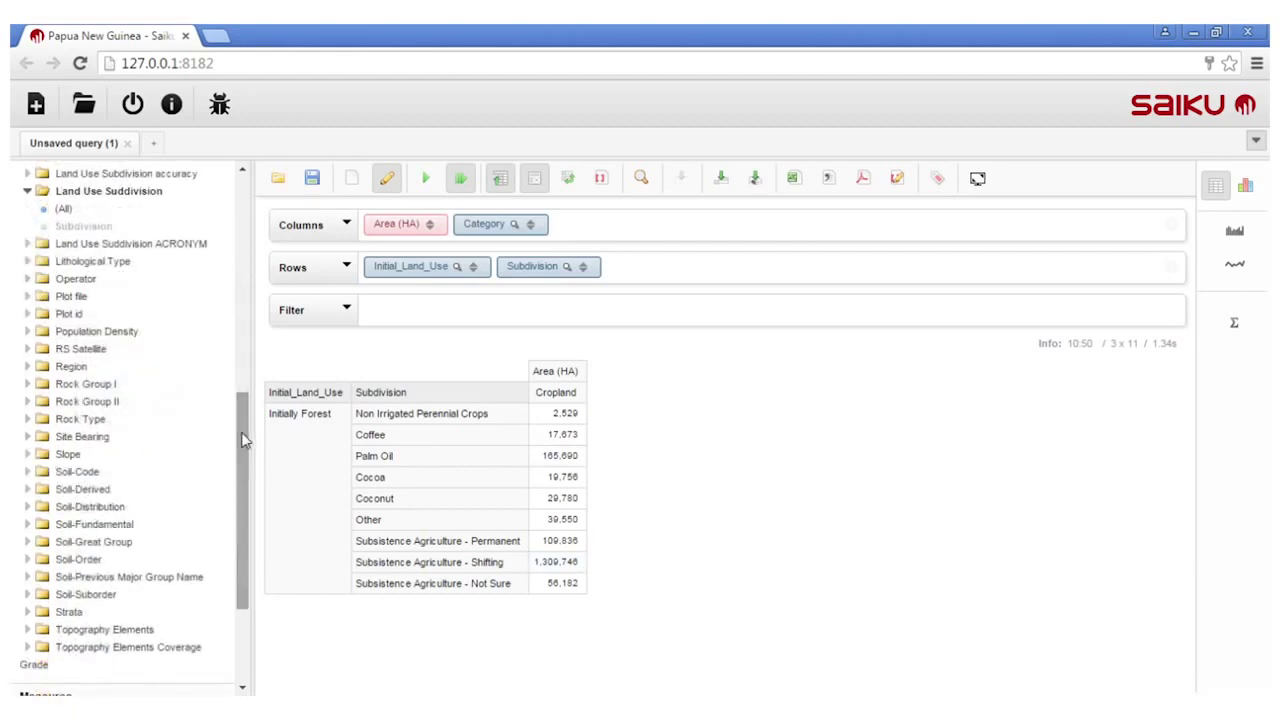
pyautogui.click(72, 366)
pyautogui.moveTo(63, 401); pyautogui.dragTo(593, 233)
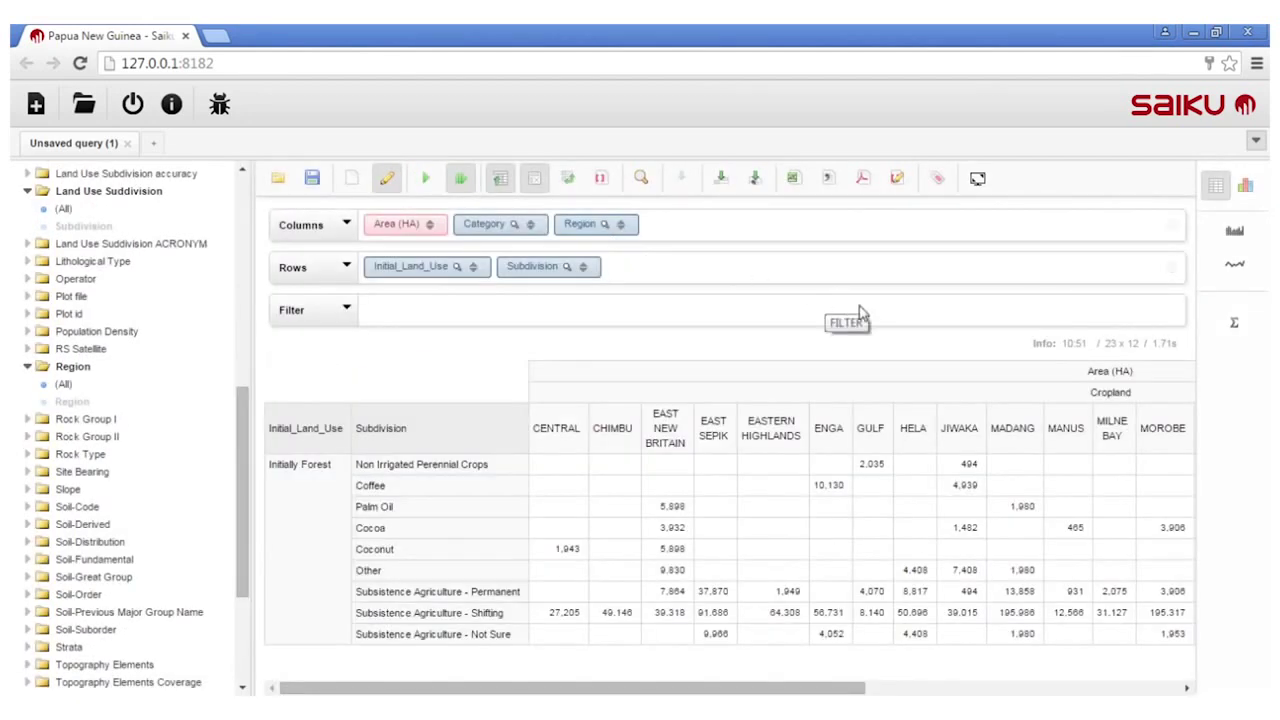
pyautogui.hscroll(5, 730, 540)
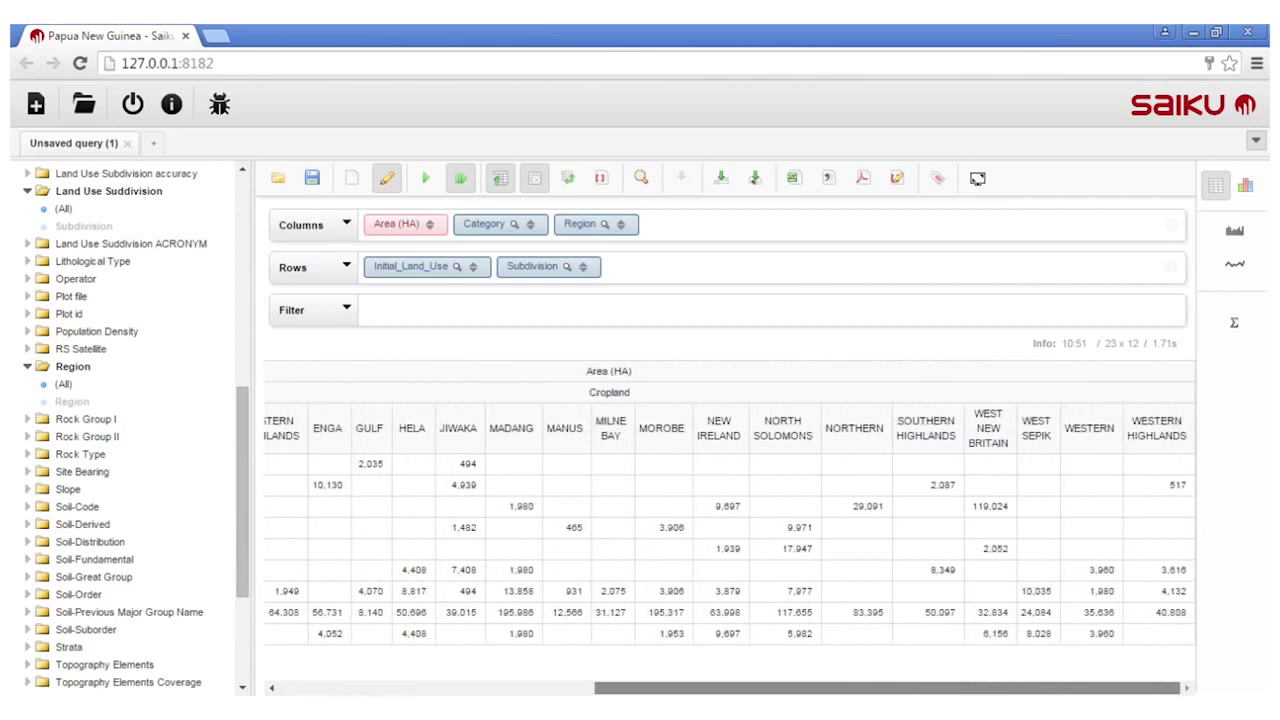
pyautogui.hscroll(-5, 730, 540)
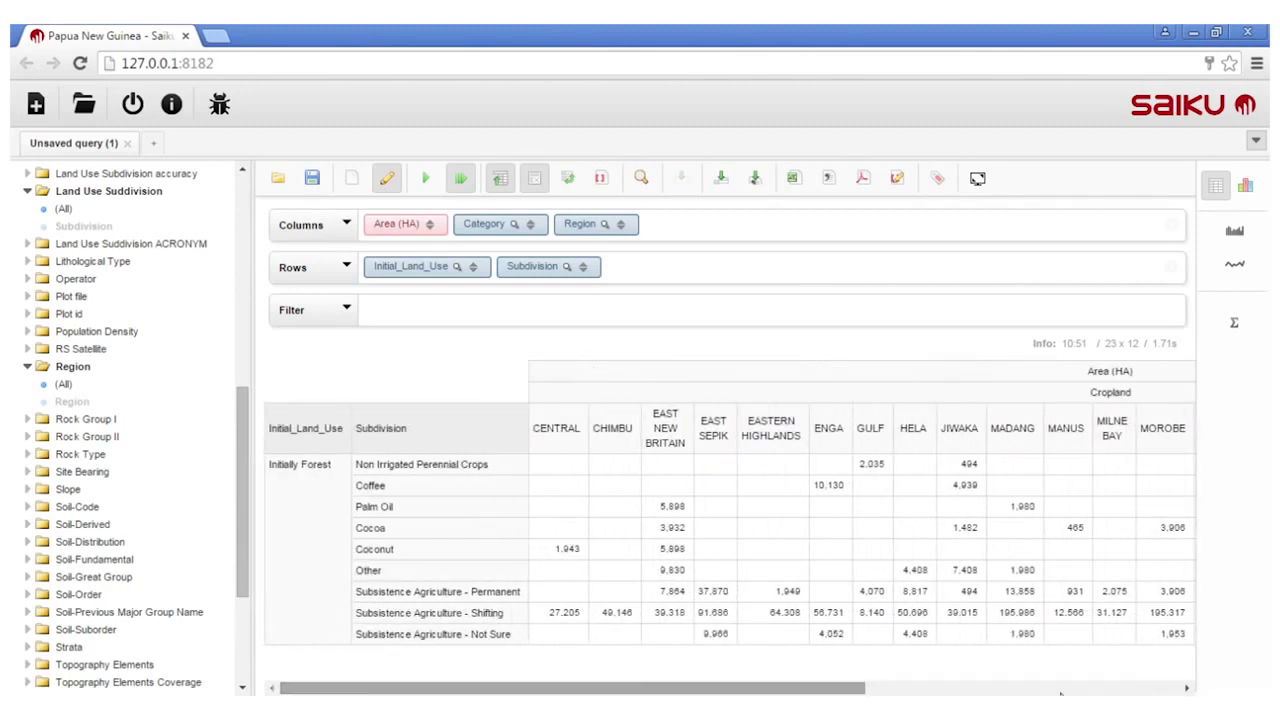
pyautogui.click(1245, 189)
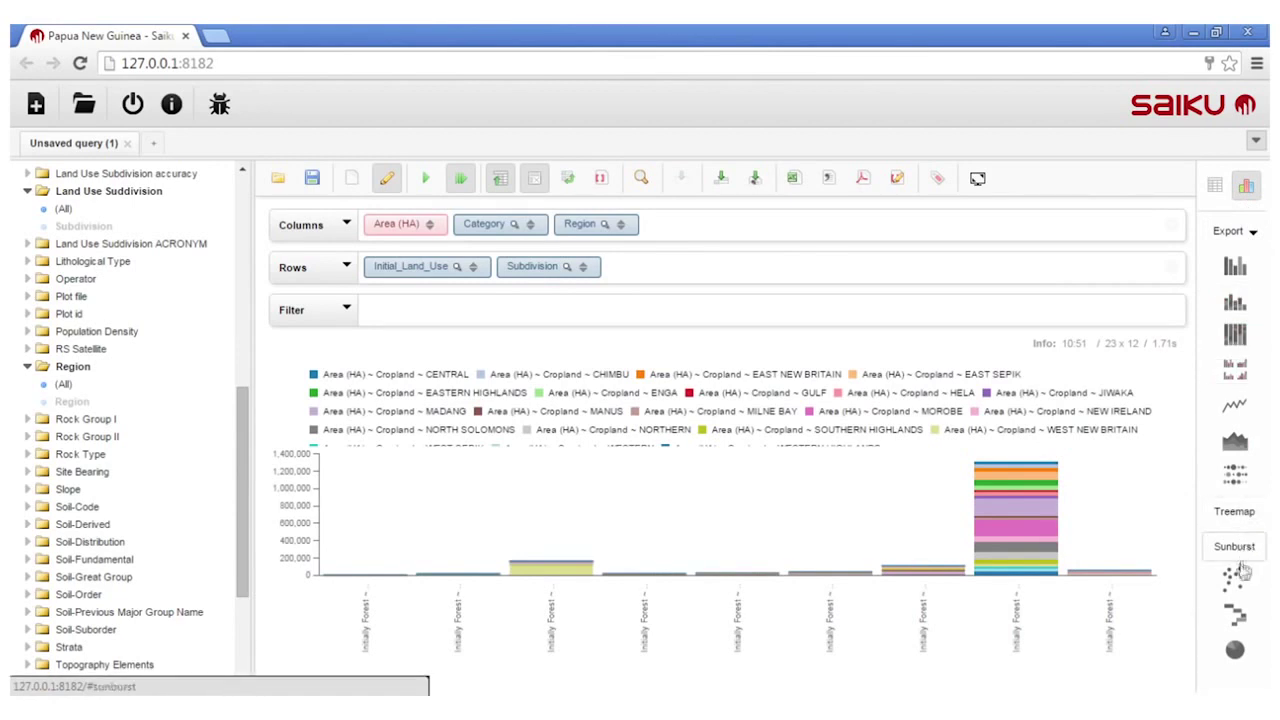
# - Switch to the pie chart type, giving one donut per region split by subdivision
pyautogui.click(1237, 655)
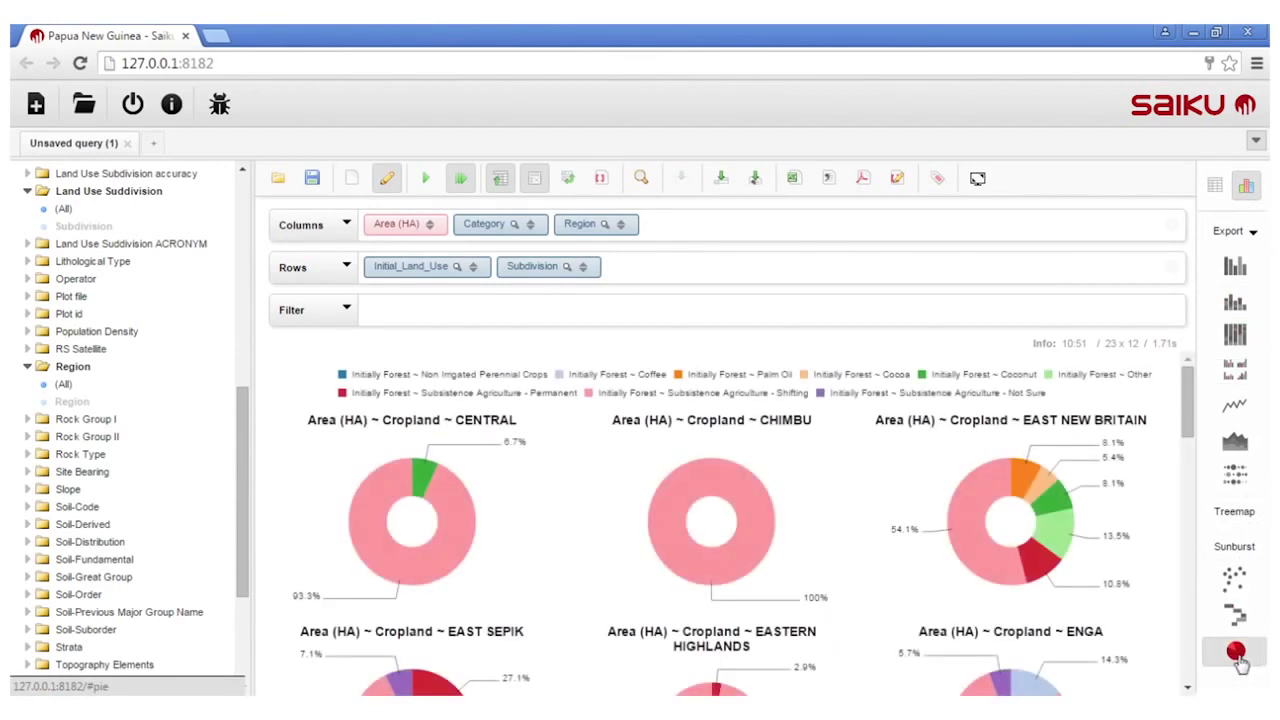
pyautogui.moveTo(1190, 418); pyautogui.dragTo(1205, 623)
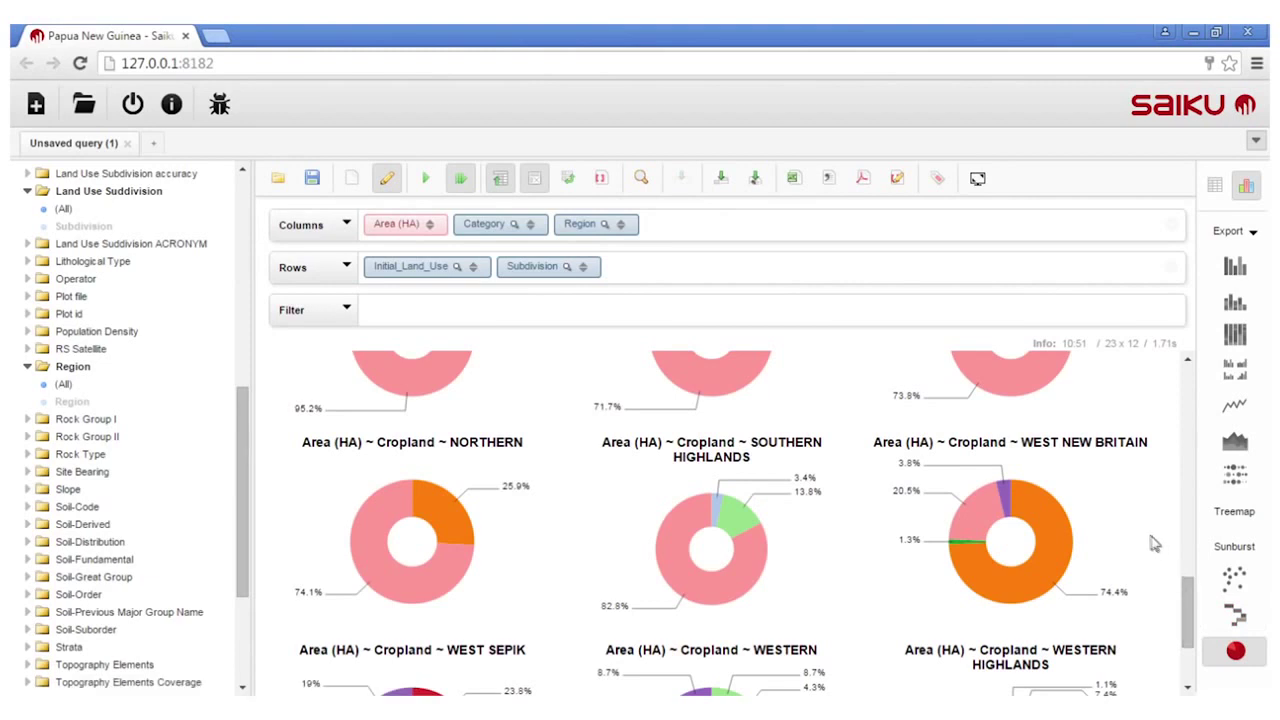
pyautogui.moveTo(1066, 545)
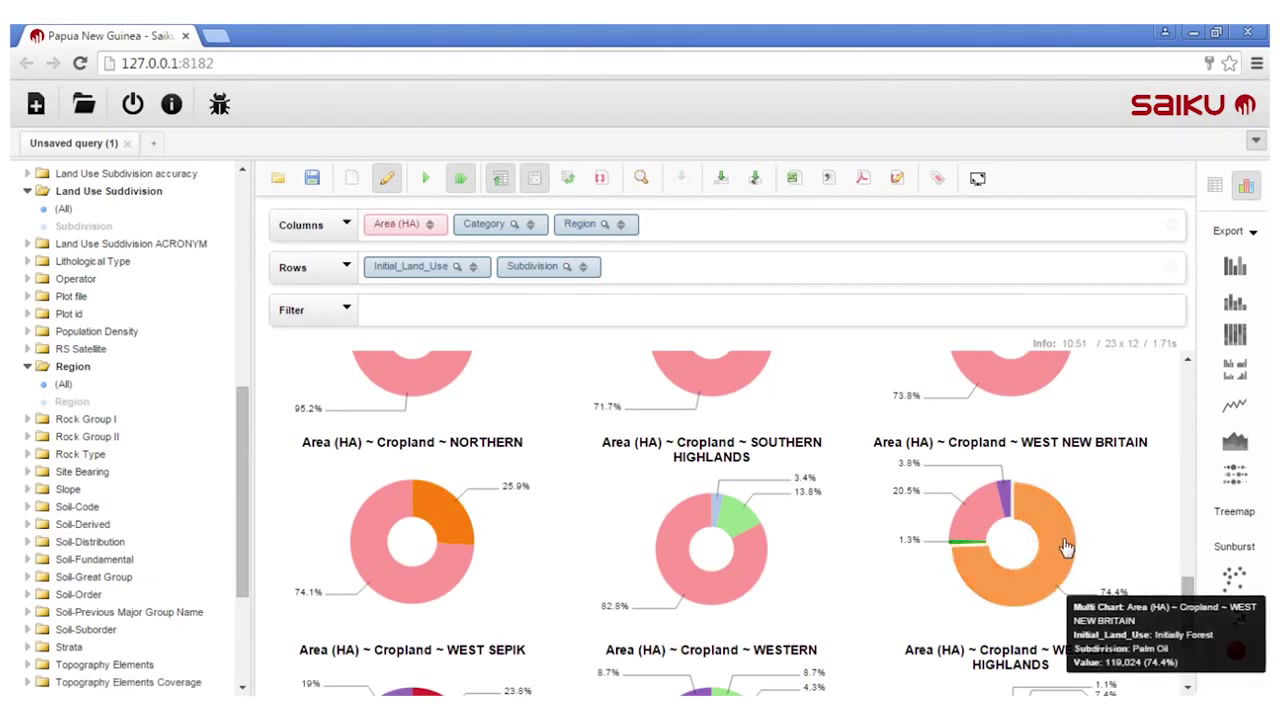